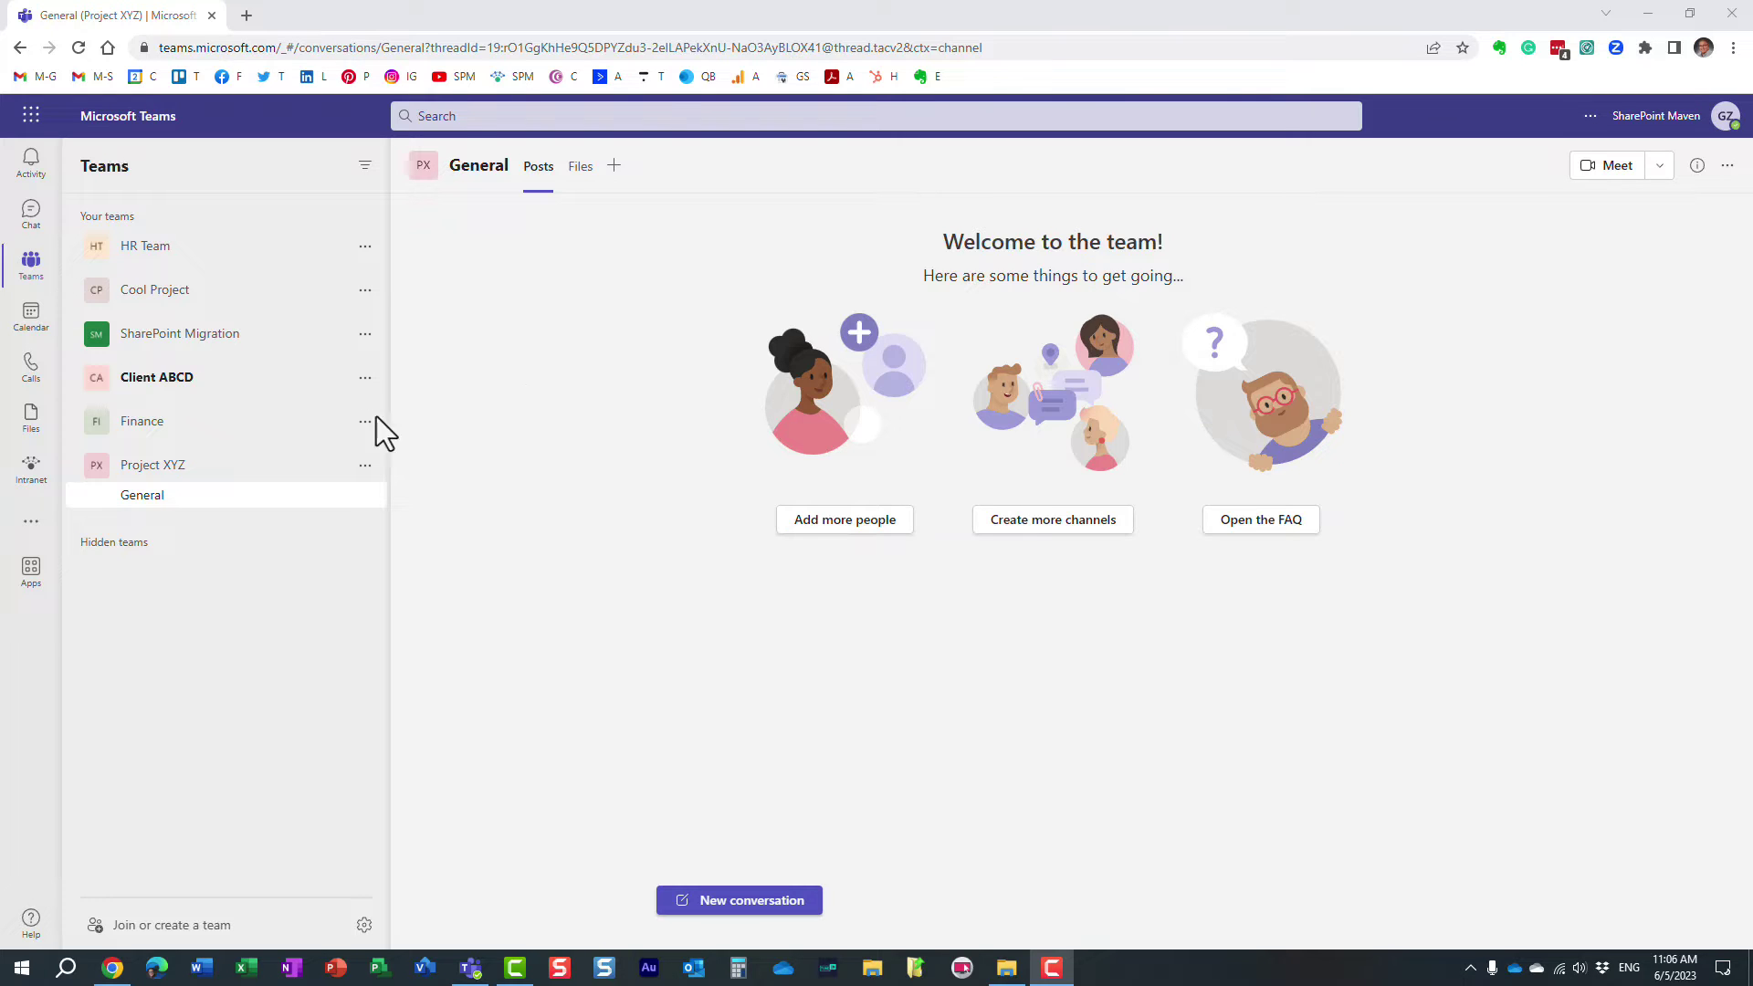
Look over the Project XYZ team's management page and its members and guests list.
{"action": "left_click", "coordinate": [365, 465]}
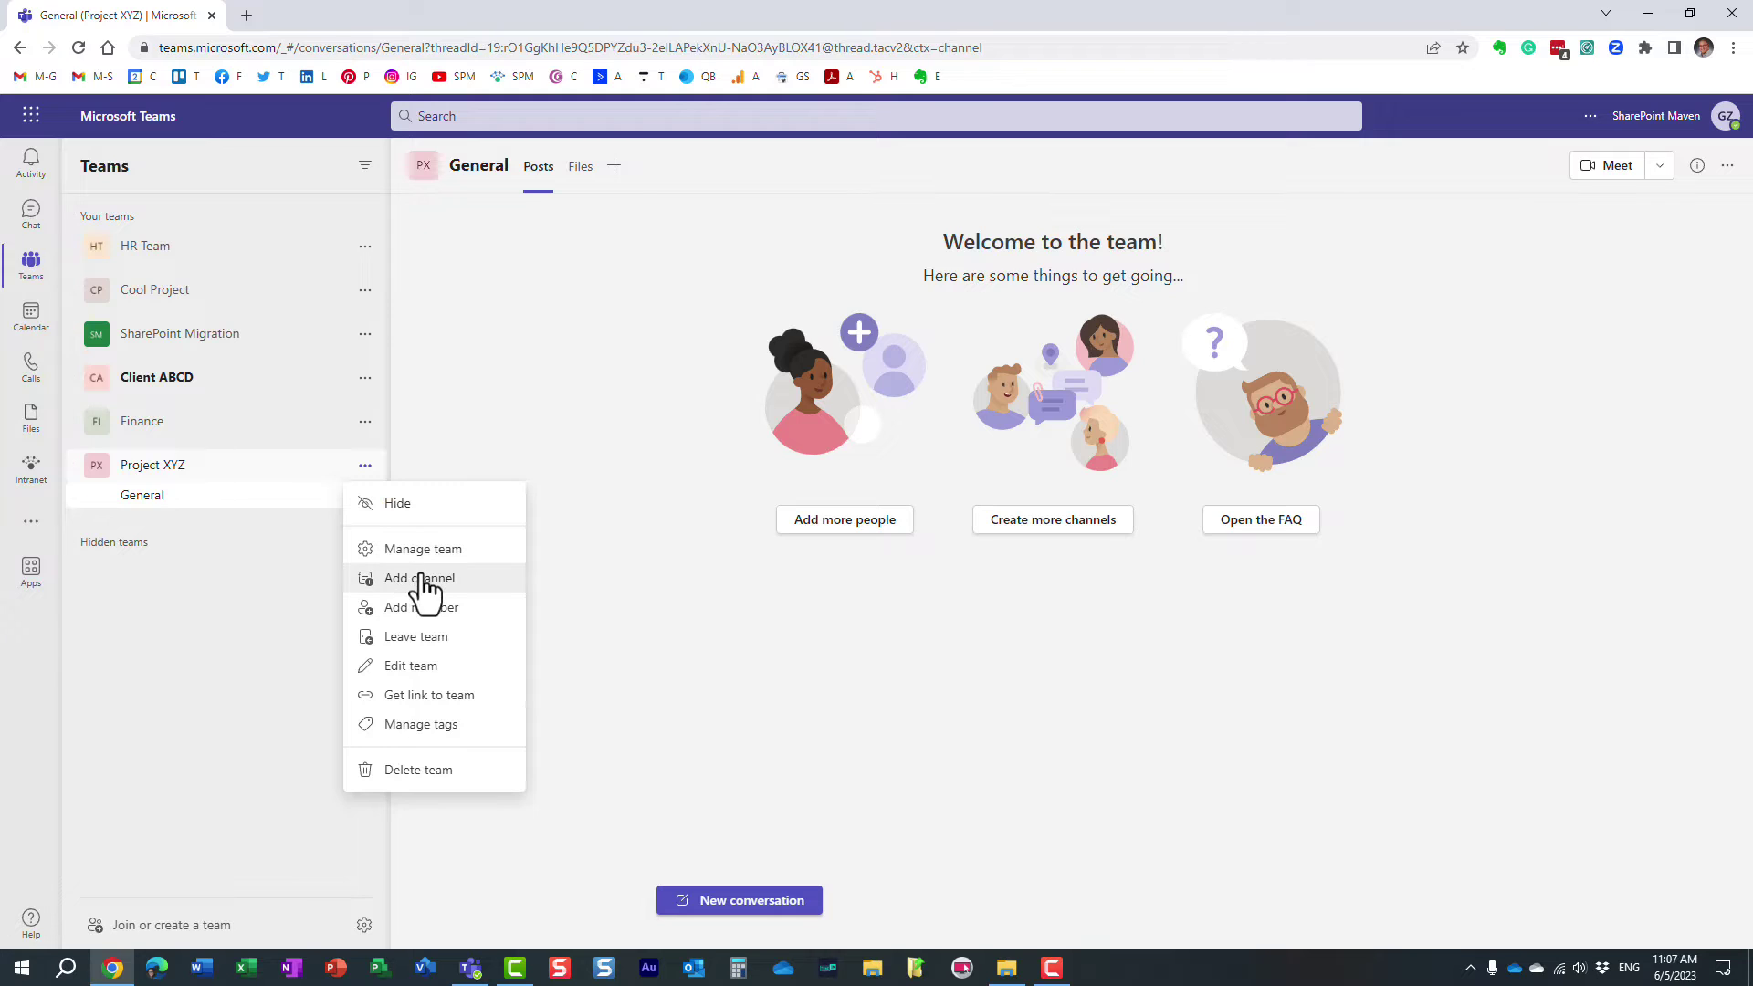
{"action": "left_click", "coordinate": [493, 404]}
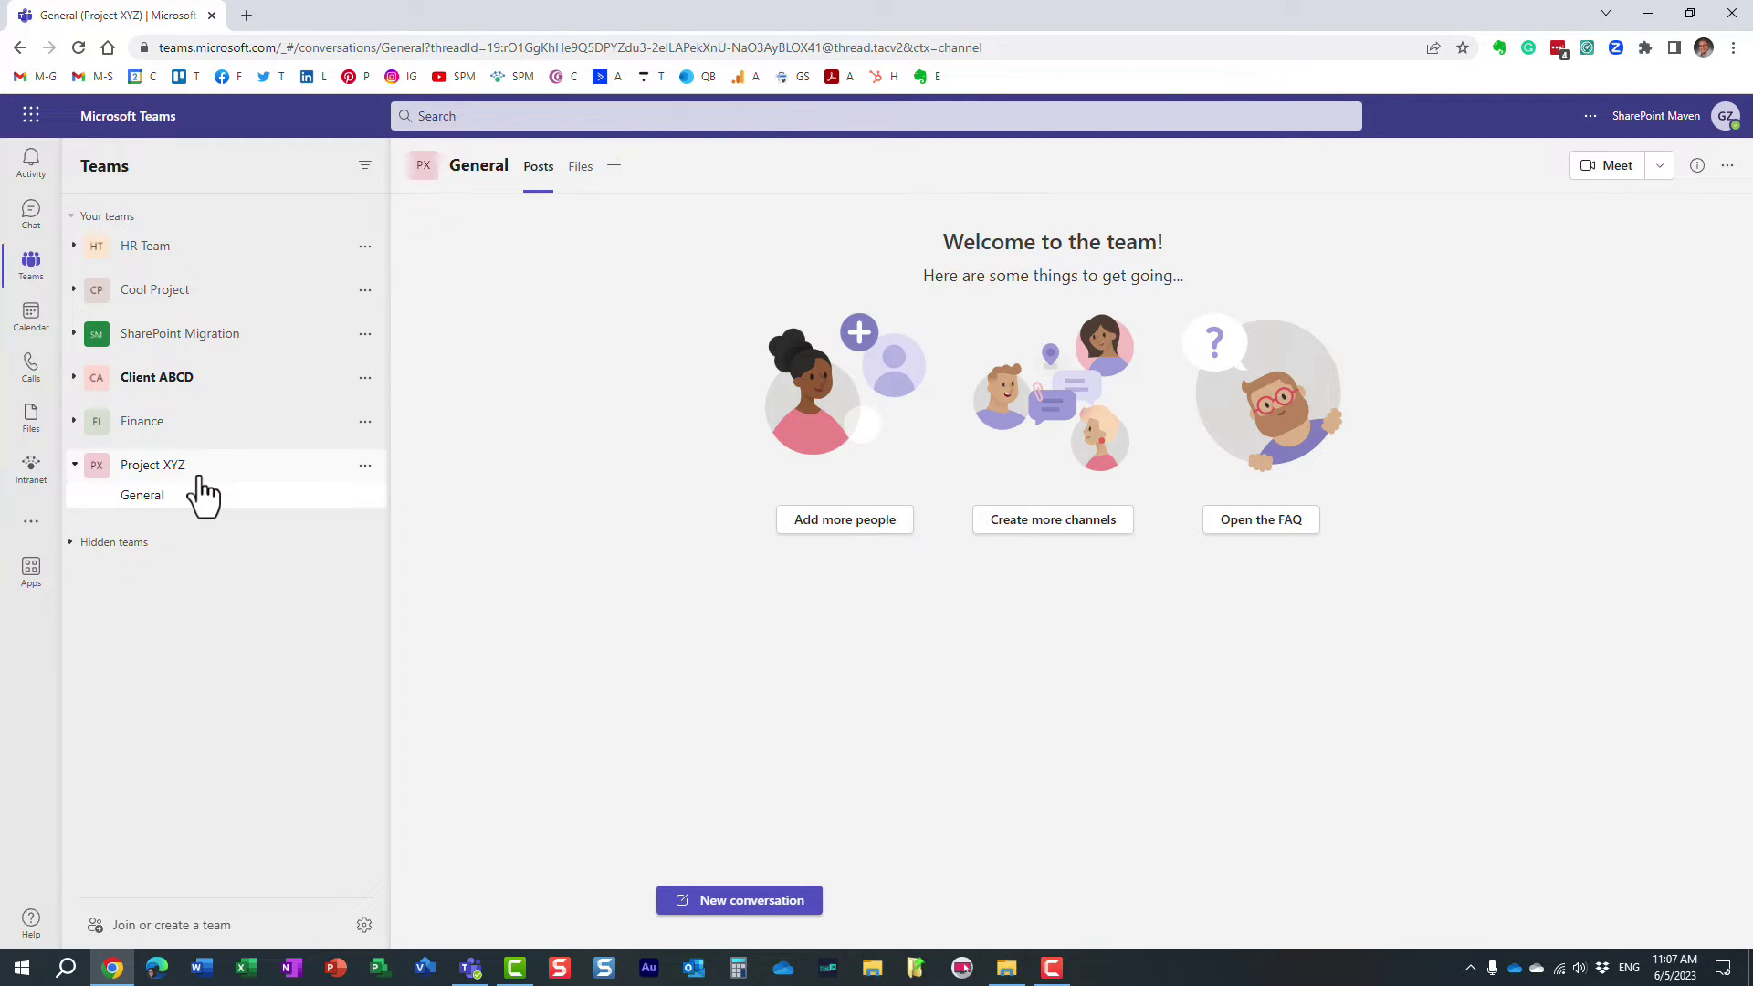
{"action": "left_click", "coordinate": [365, 466]}
{"action": "left_click", "coordinate": [437, 550]}
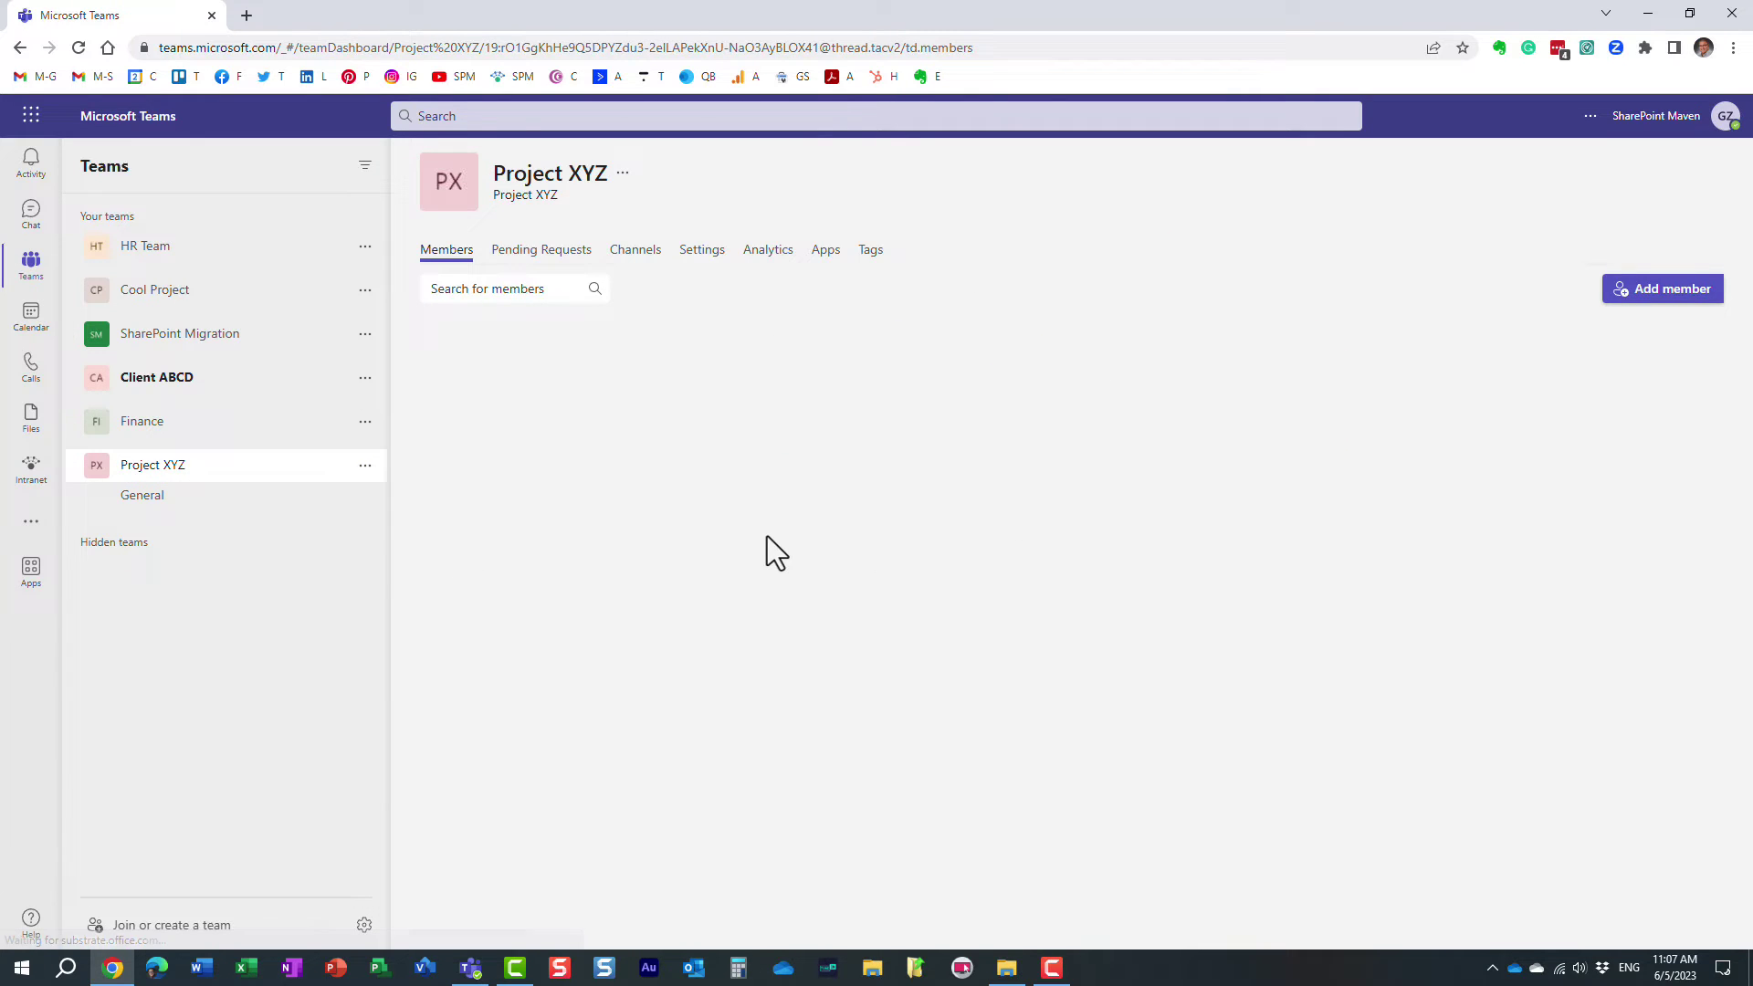
{"action": "left_click", "coordinate": [421, 451]}
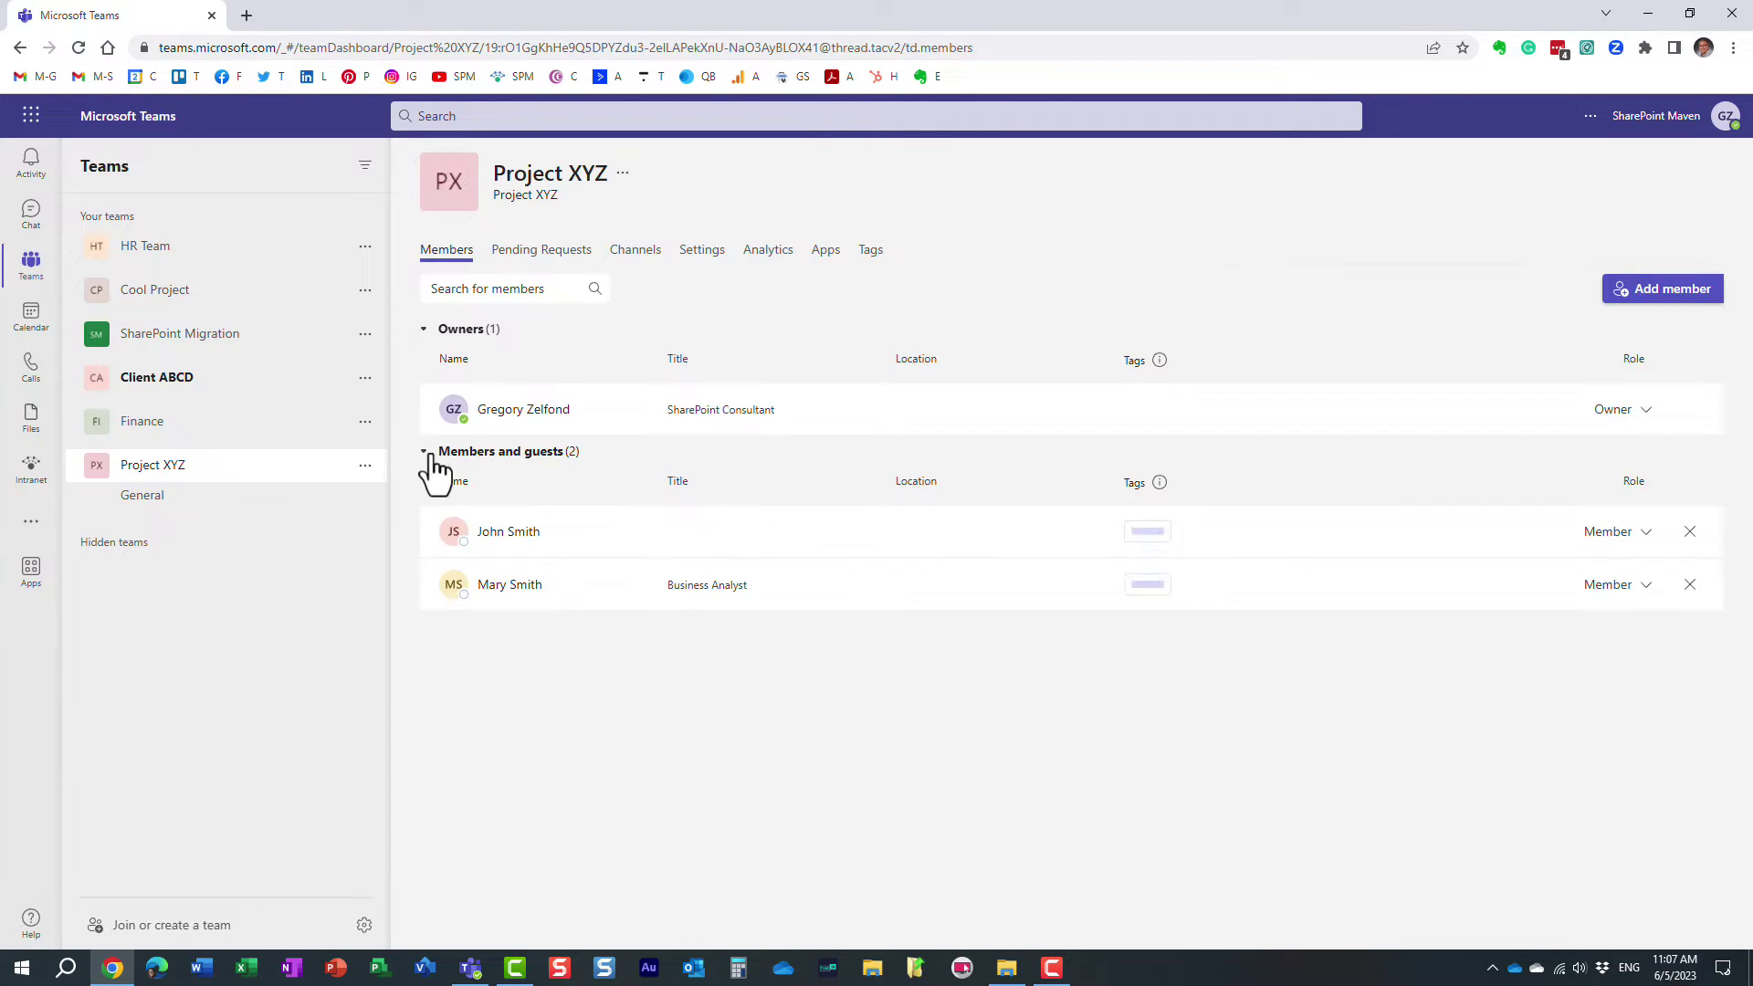
{"action": "mouse_move", "coordinate": [618, 422]}
{"action": "left_click", "coordinate": [169, 500]}
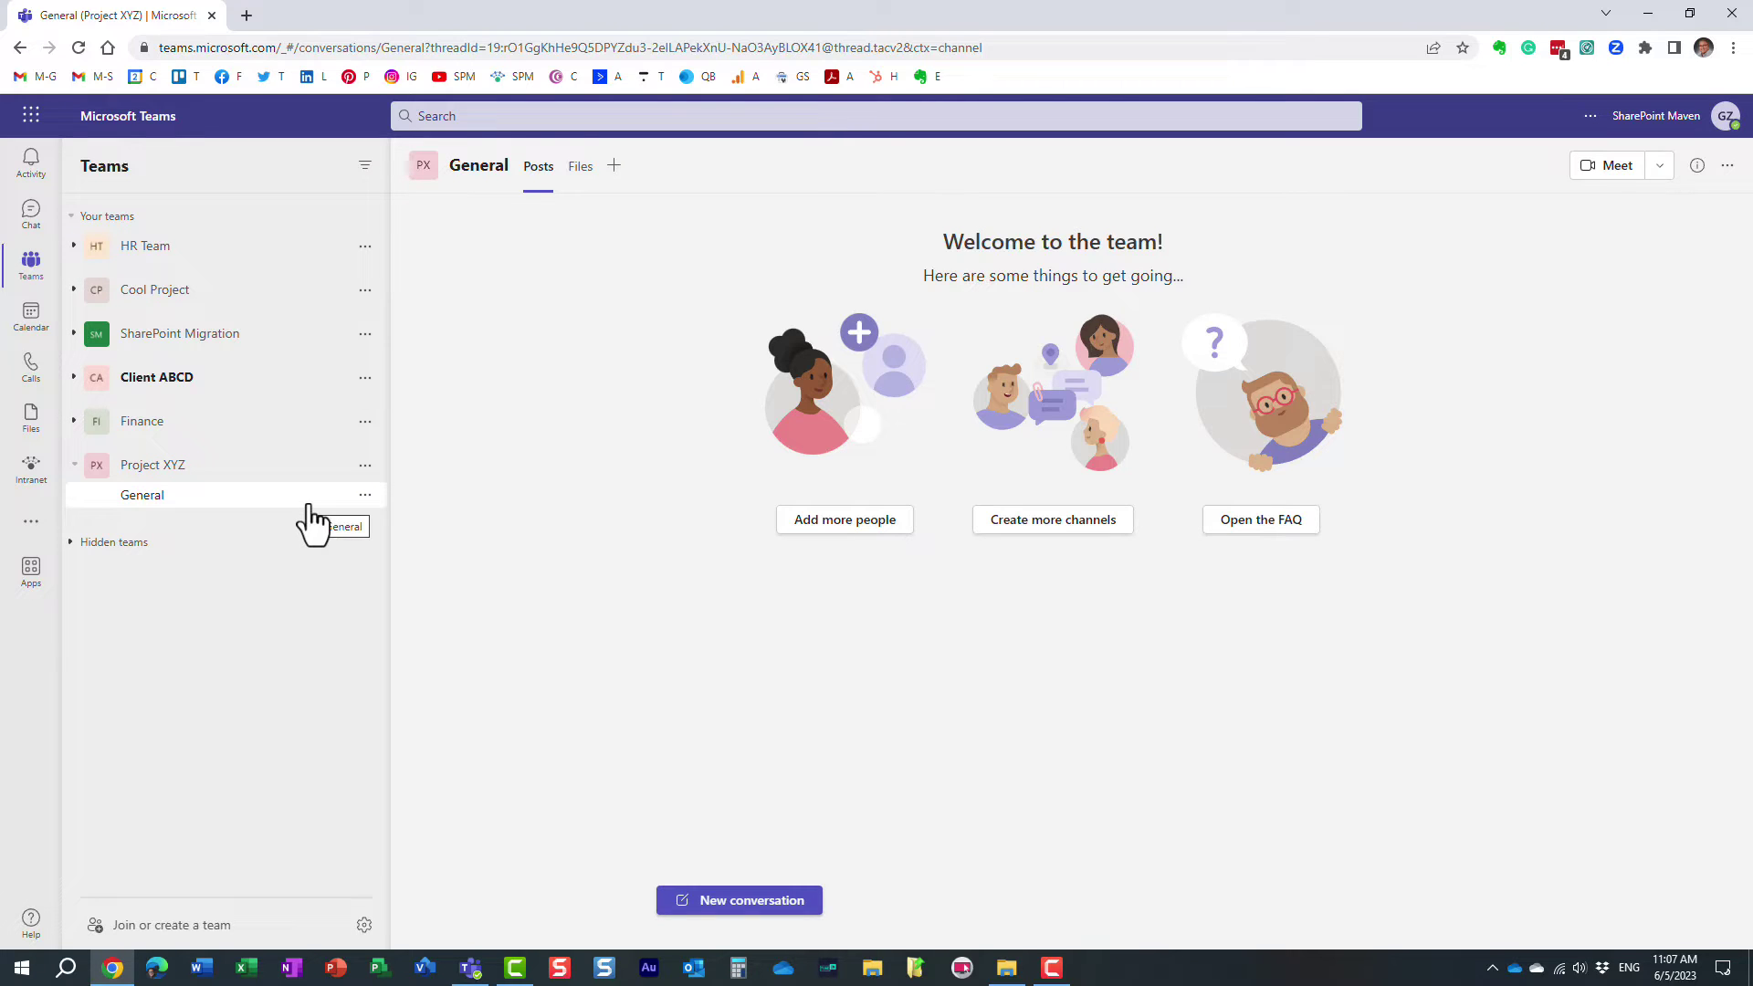
Post a 'Hello' message as a new conversation in the General channel.
{"action": "left_click", "coordinate": [365, 496]}
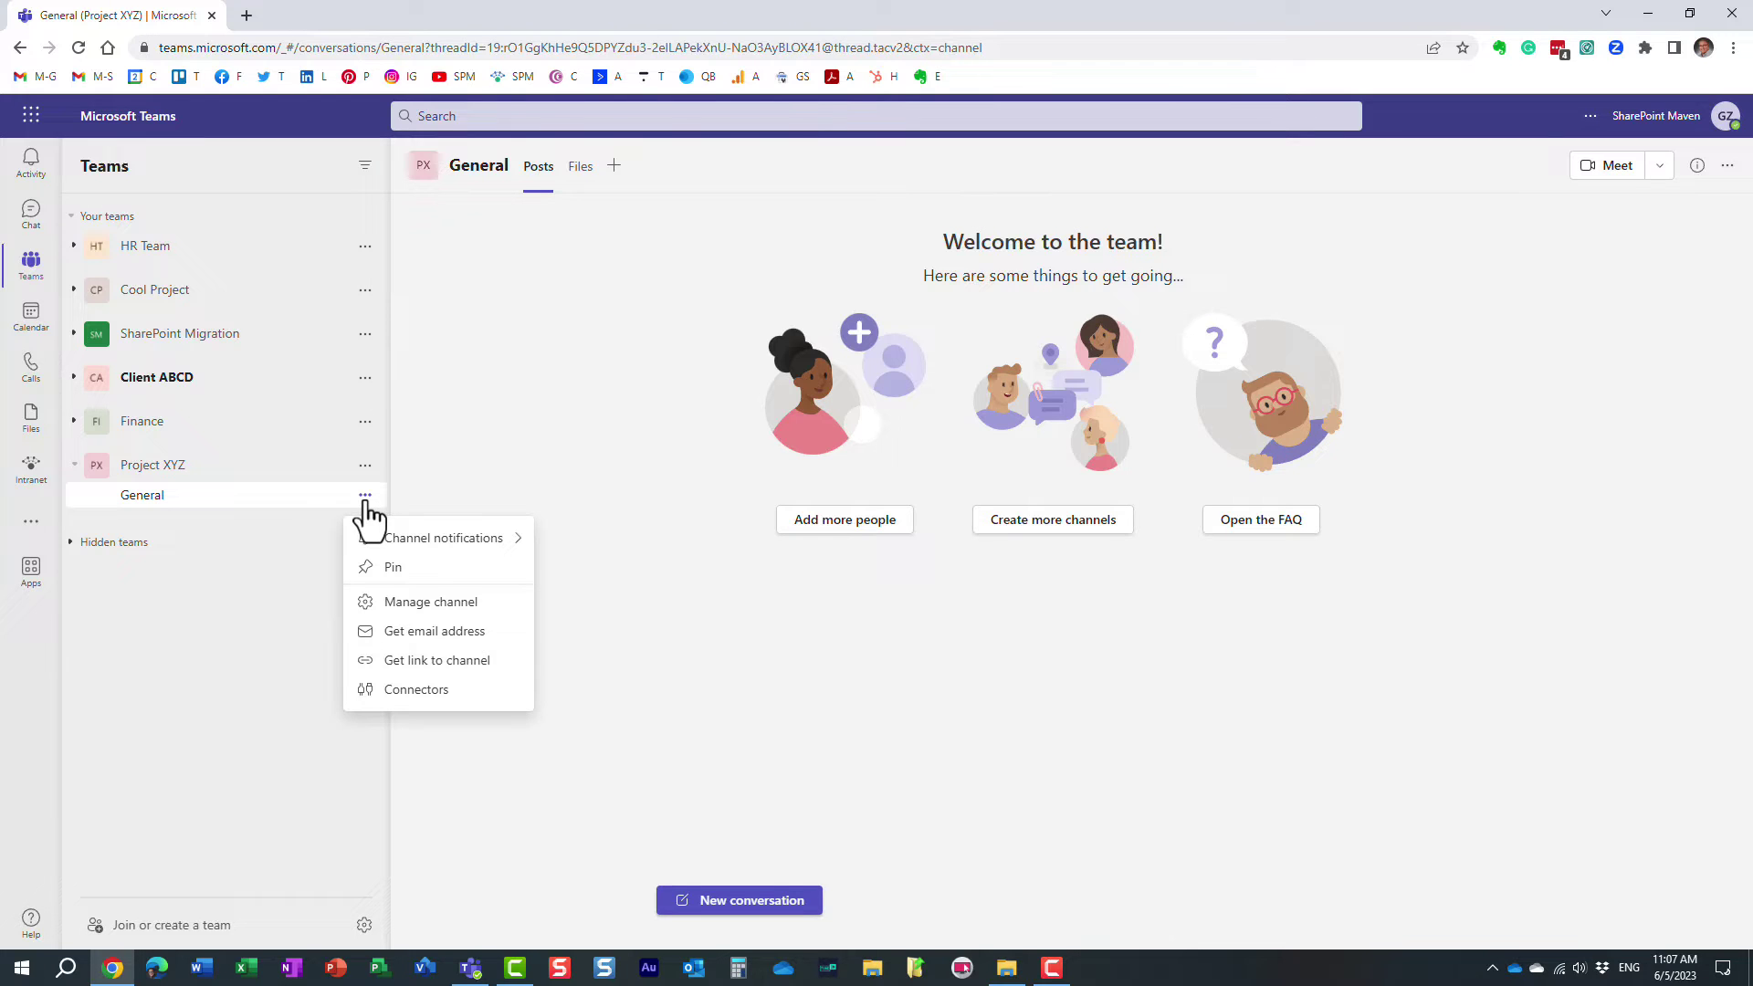
{"action": "left_click", "coordinate": [454, 482]}
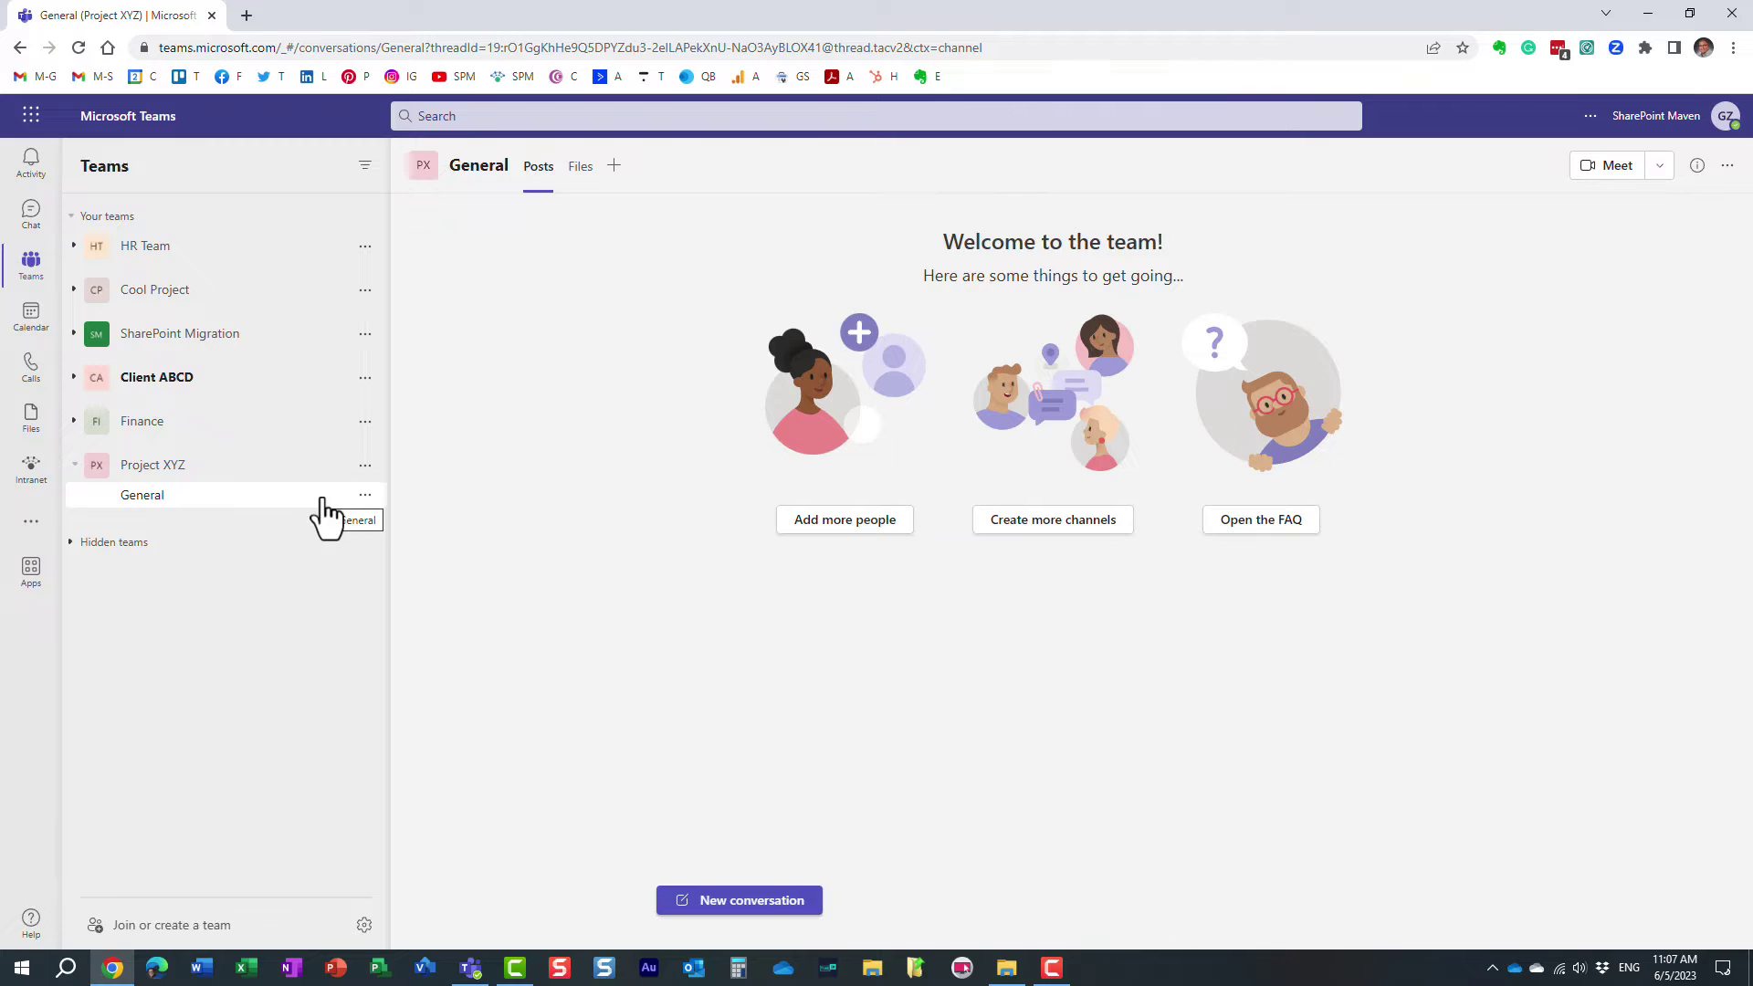
{"action": "left_click", "coordinate": [736, 904]}
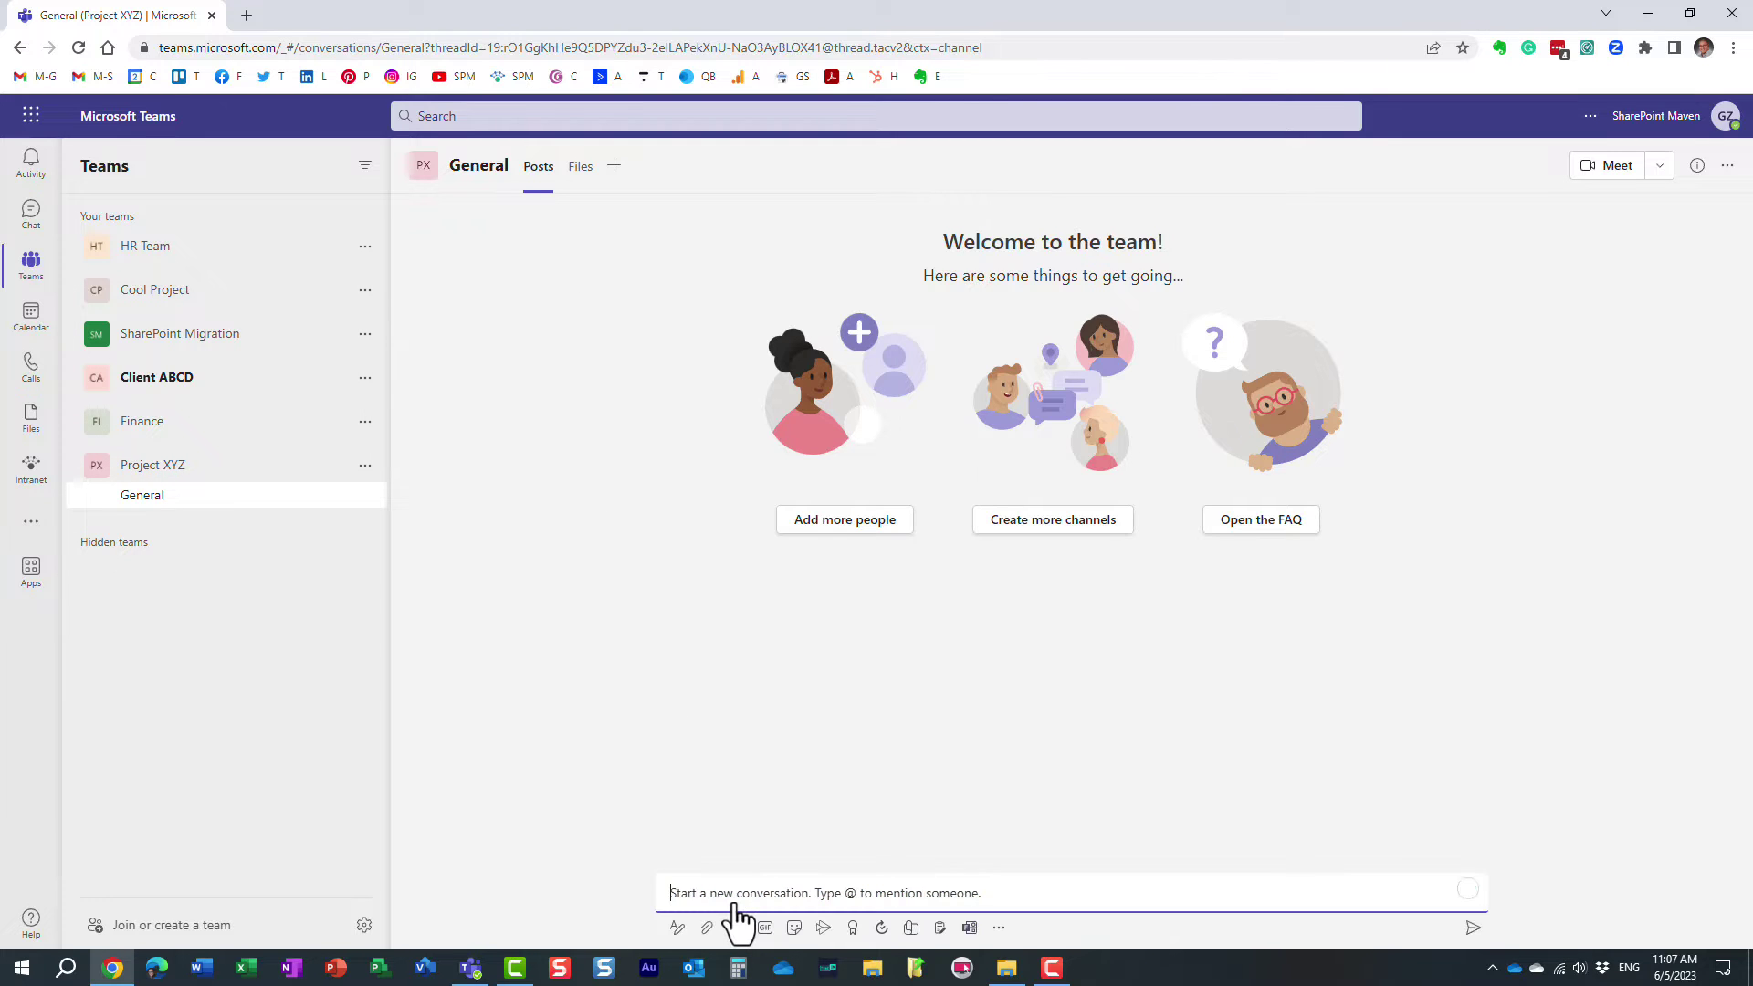
{"action": "type", "text": "Hello"}
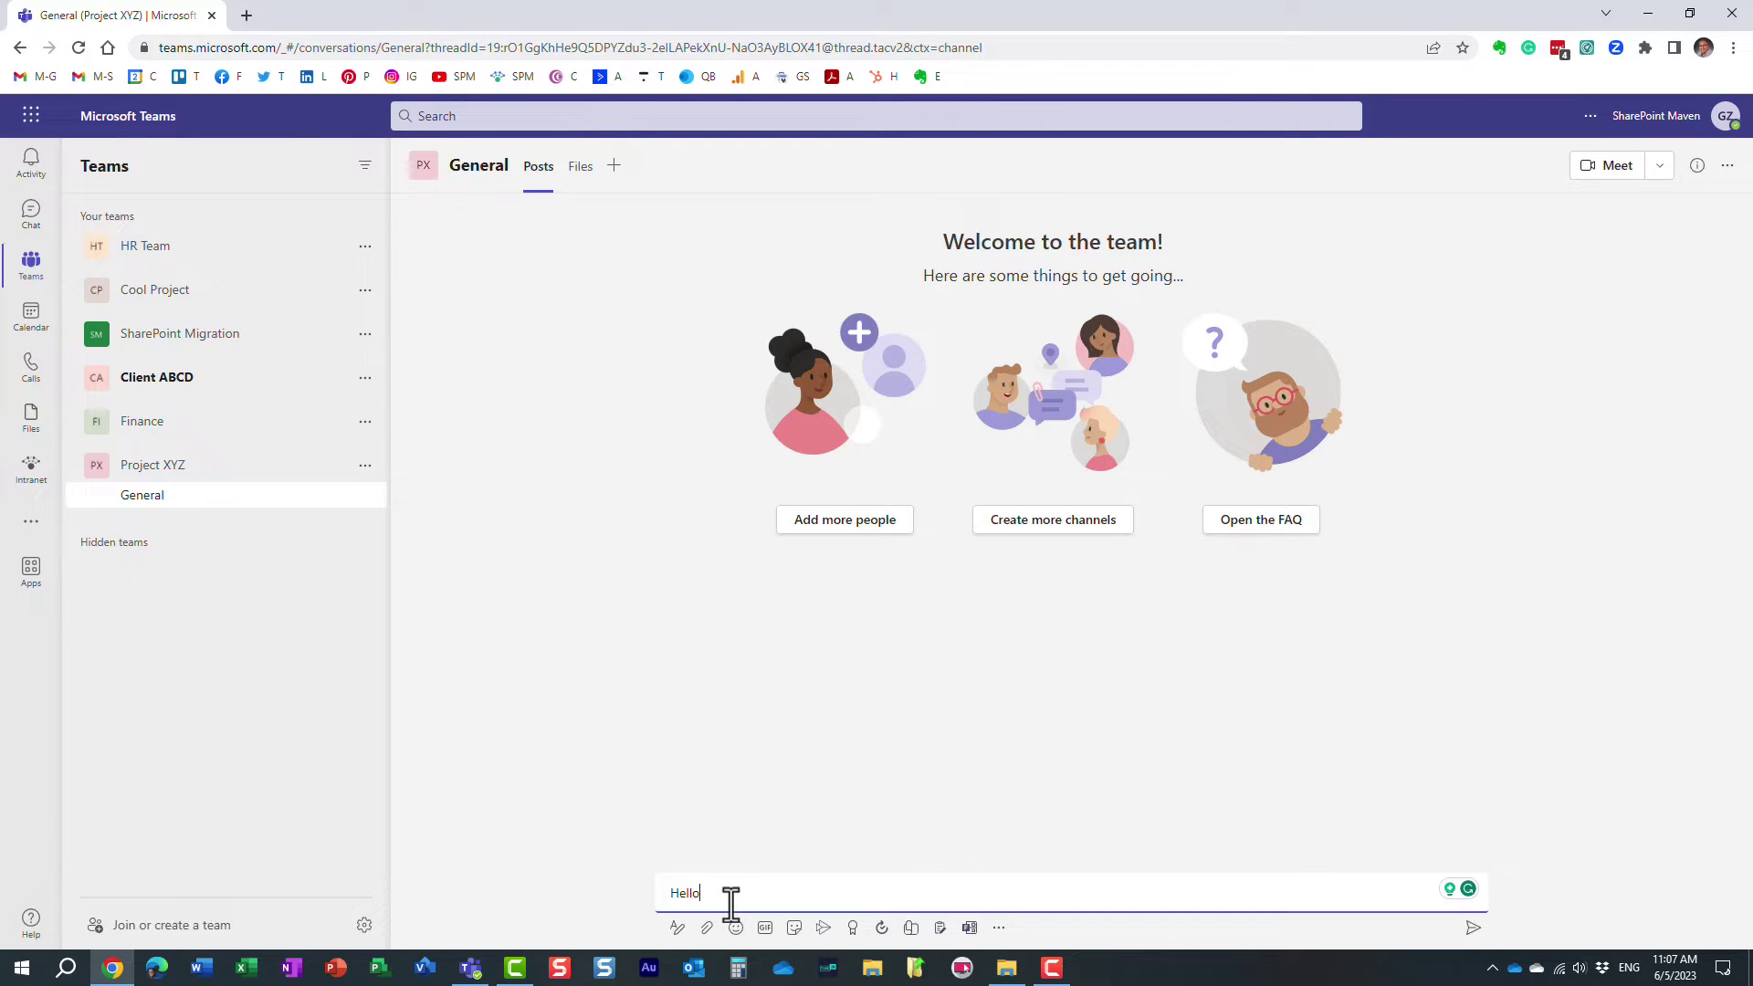
{"action": "key", "text": "Return"}
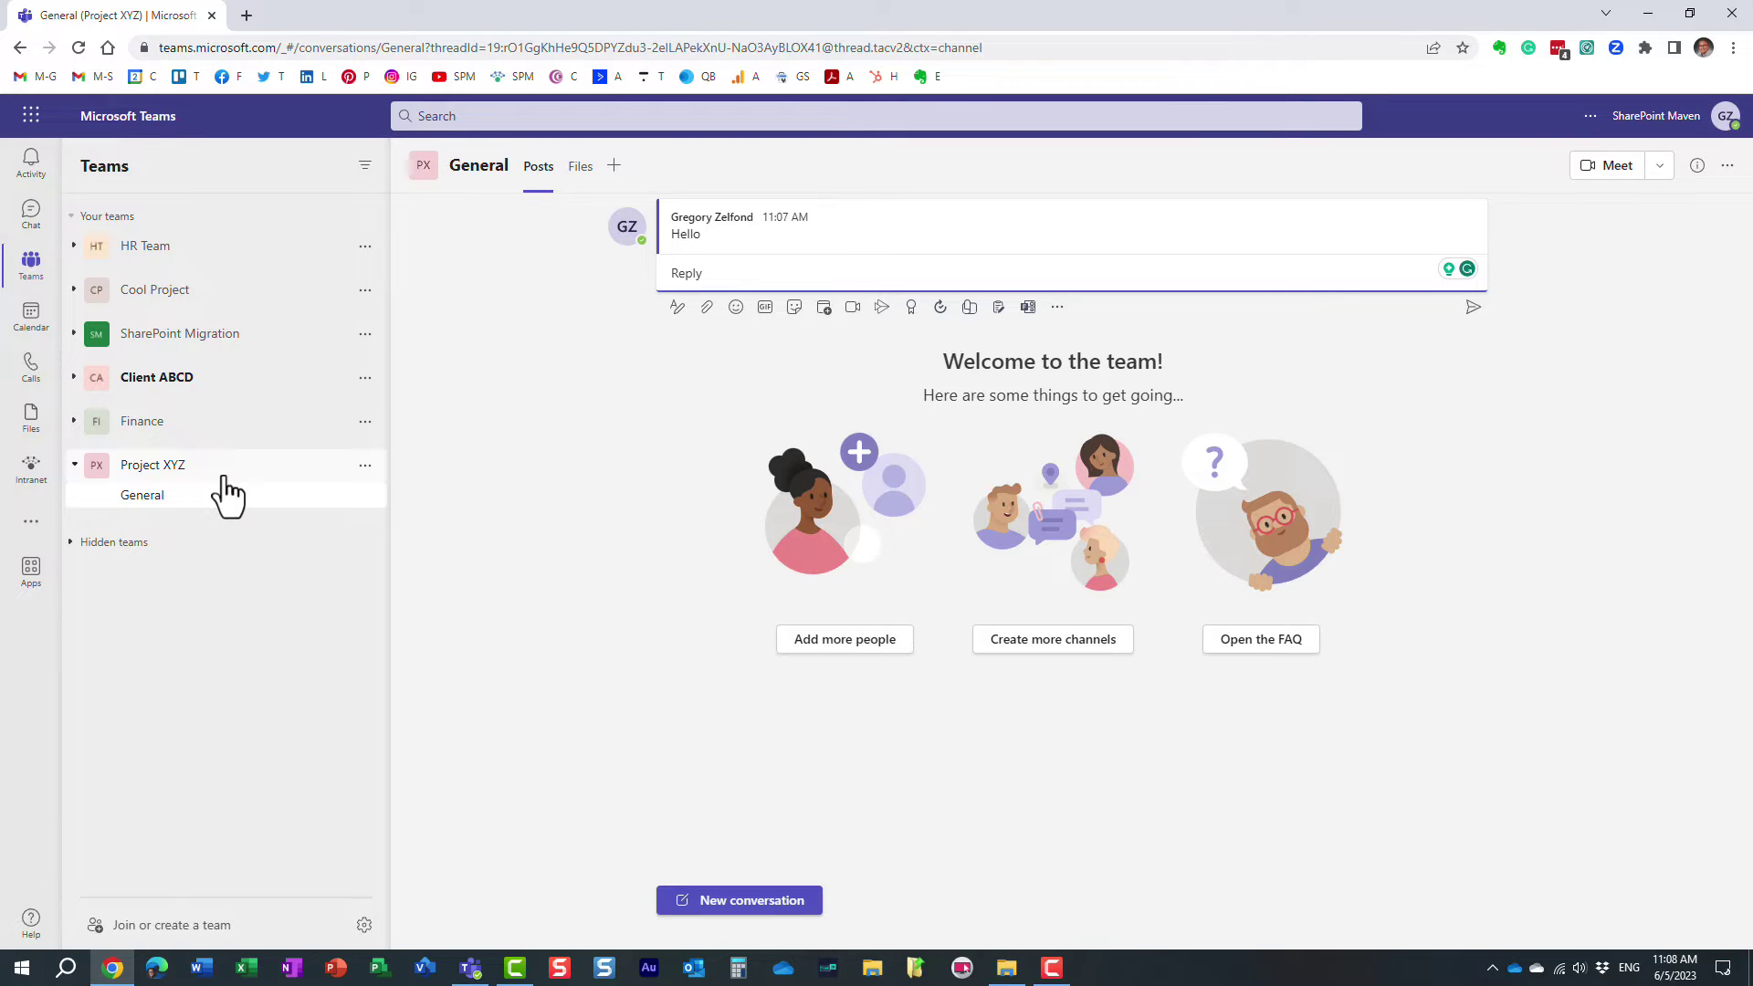
{"action": "mouse_move", "coordinate": [361, 496]}
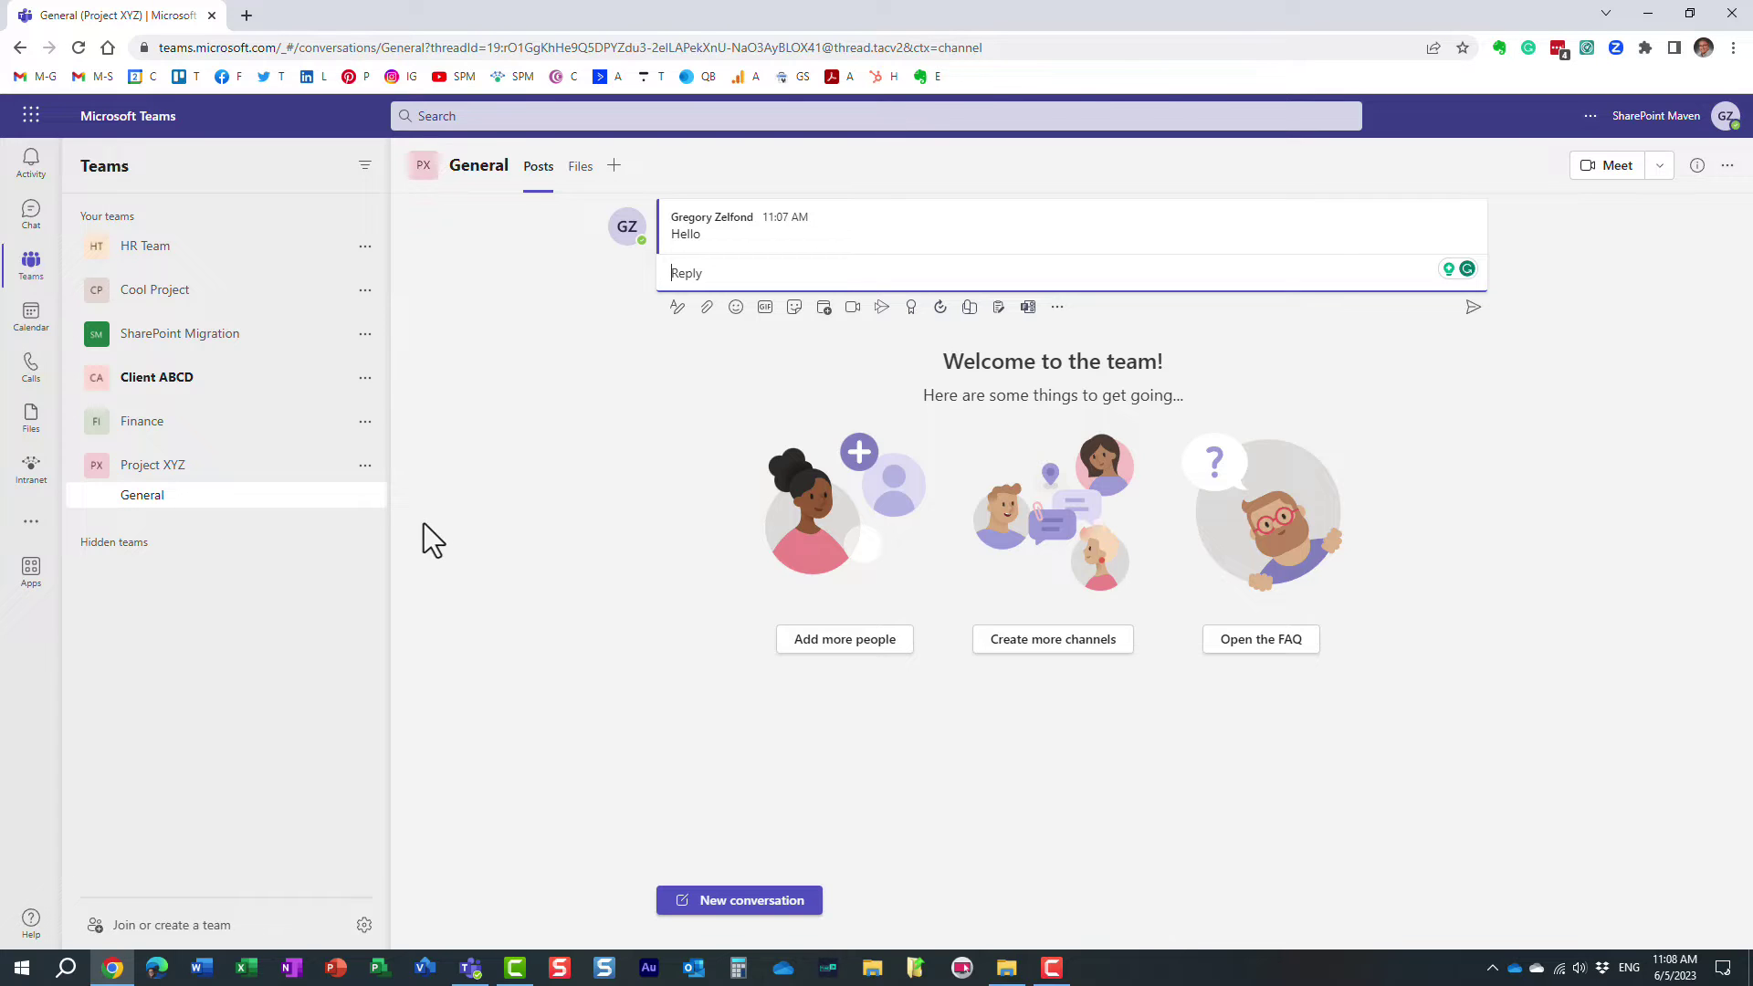
Add a 'Business Requirements' channel with Standard privacy to the Project XYZ team.
{"action": "left_click", "coordinate": [365, 466]}
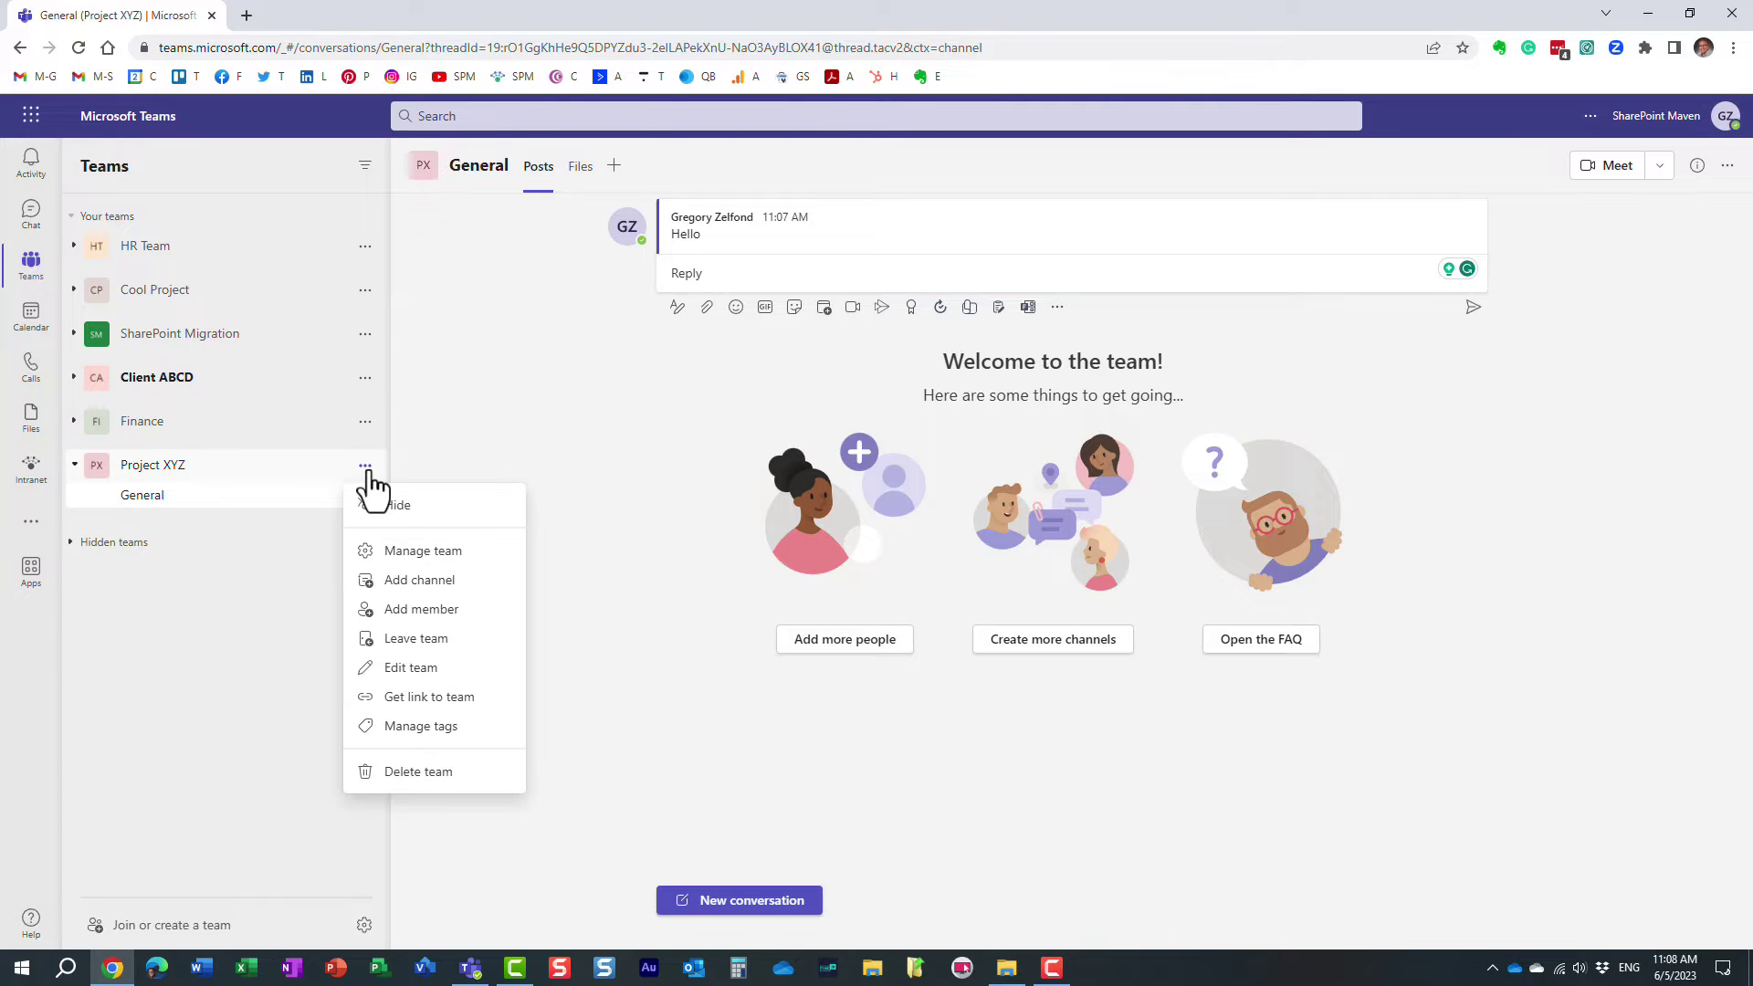
{"action": "left_click", "coordinate": [461, 581]}
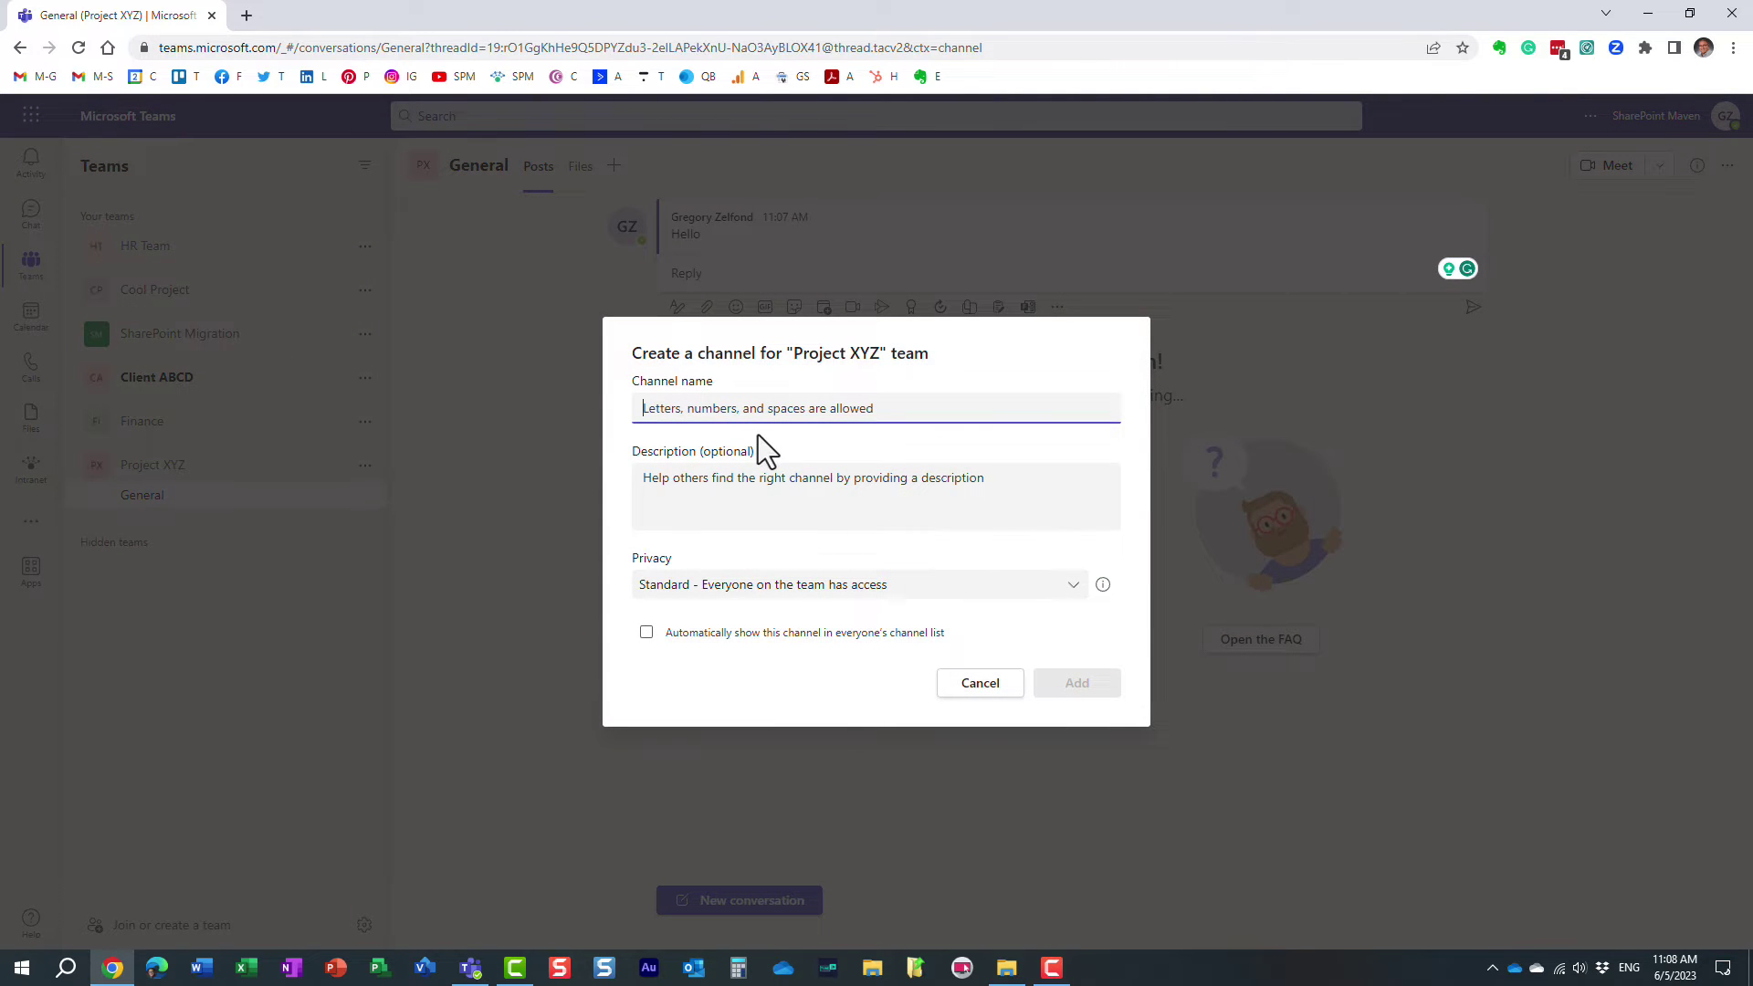
{"action": "type", "text": "Busin"}
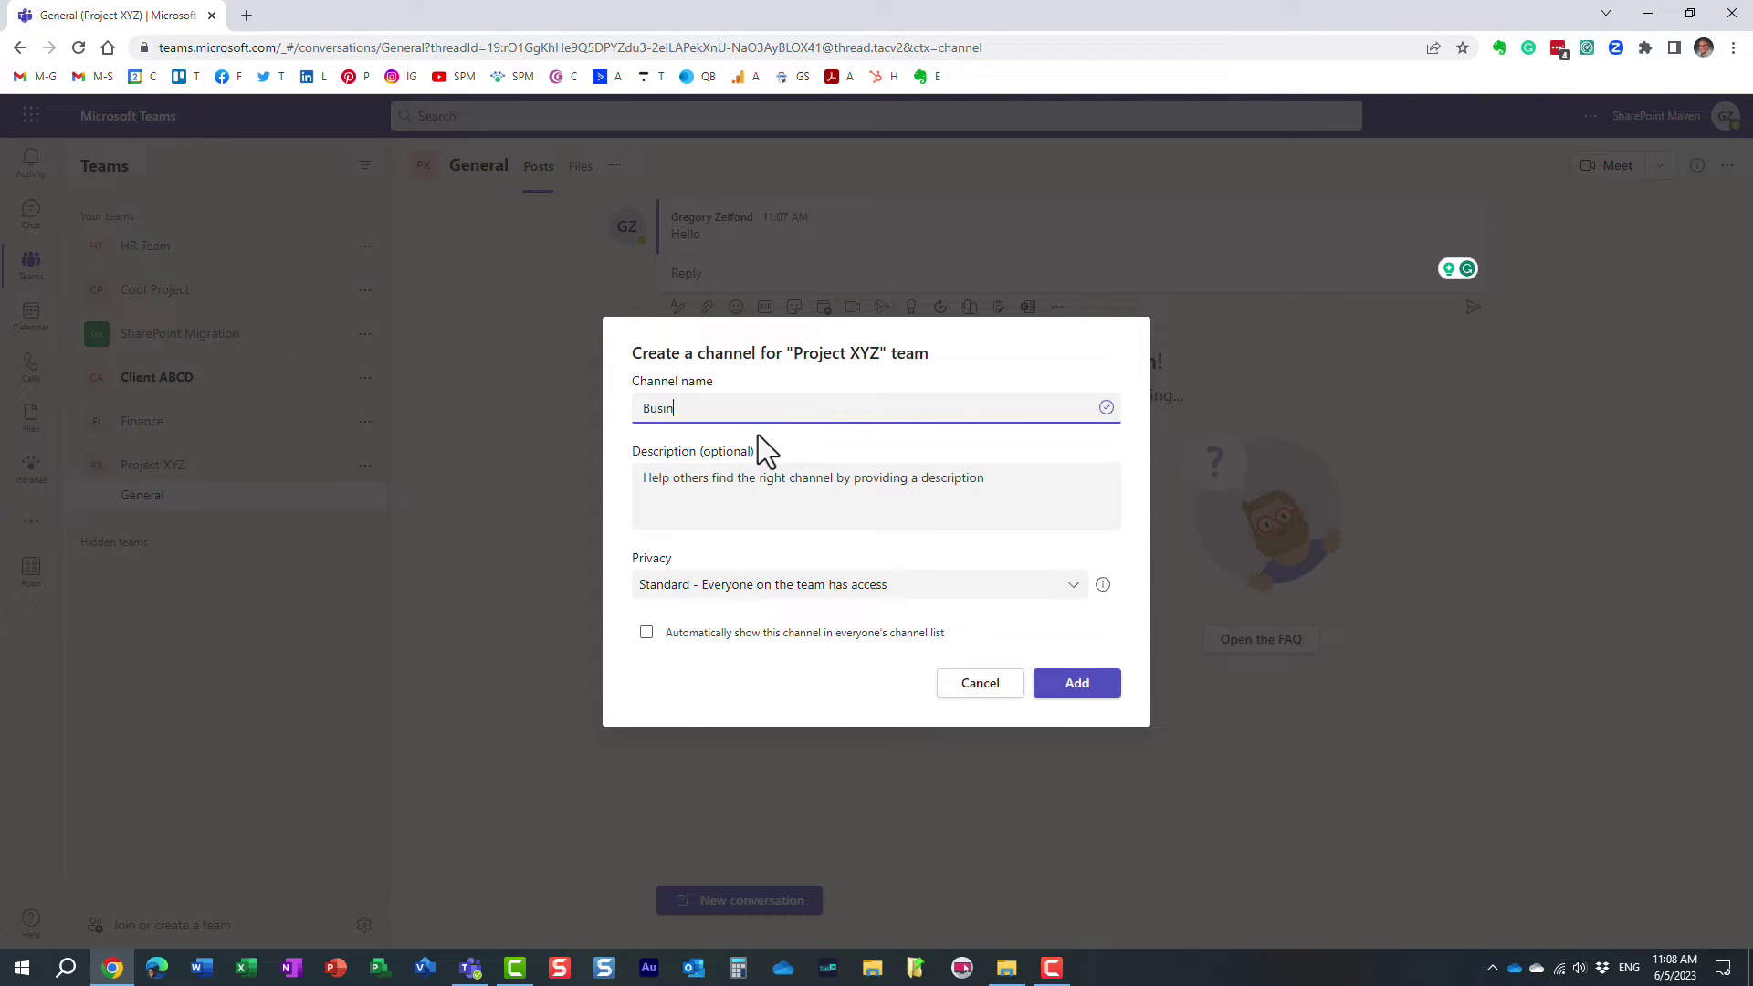
{"action": "type", "text": "ess Requirements"}
{"action": "left_click", "coordinate": [1075, 604]}
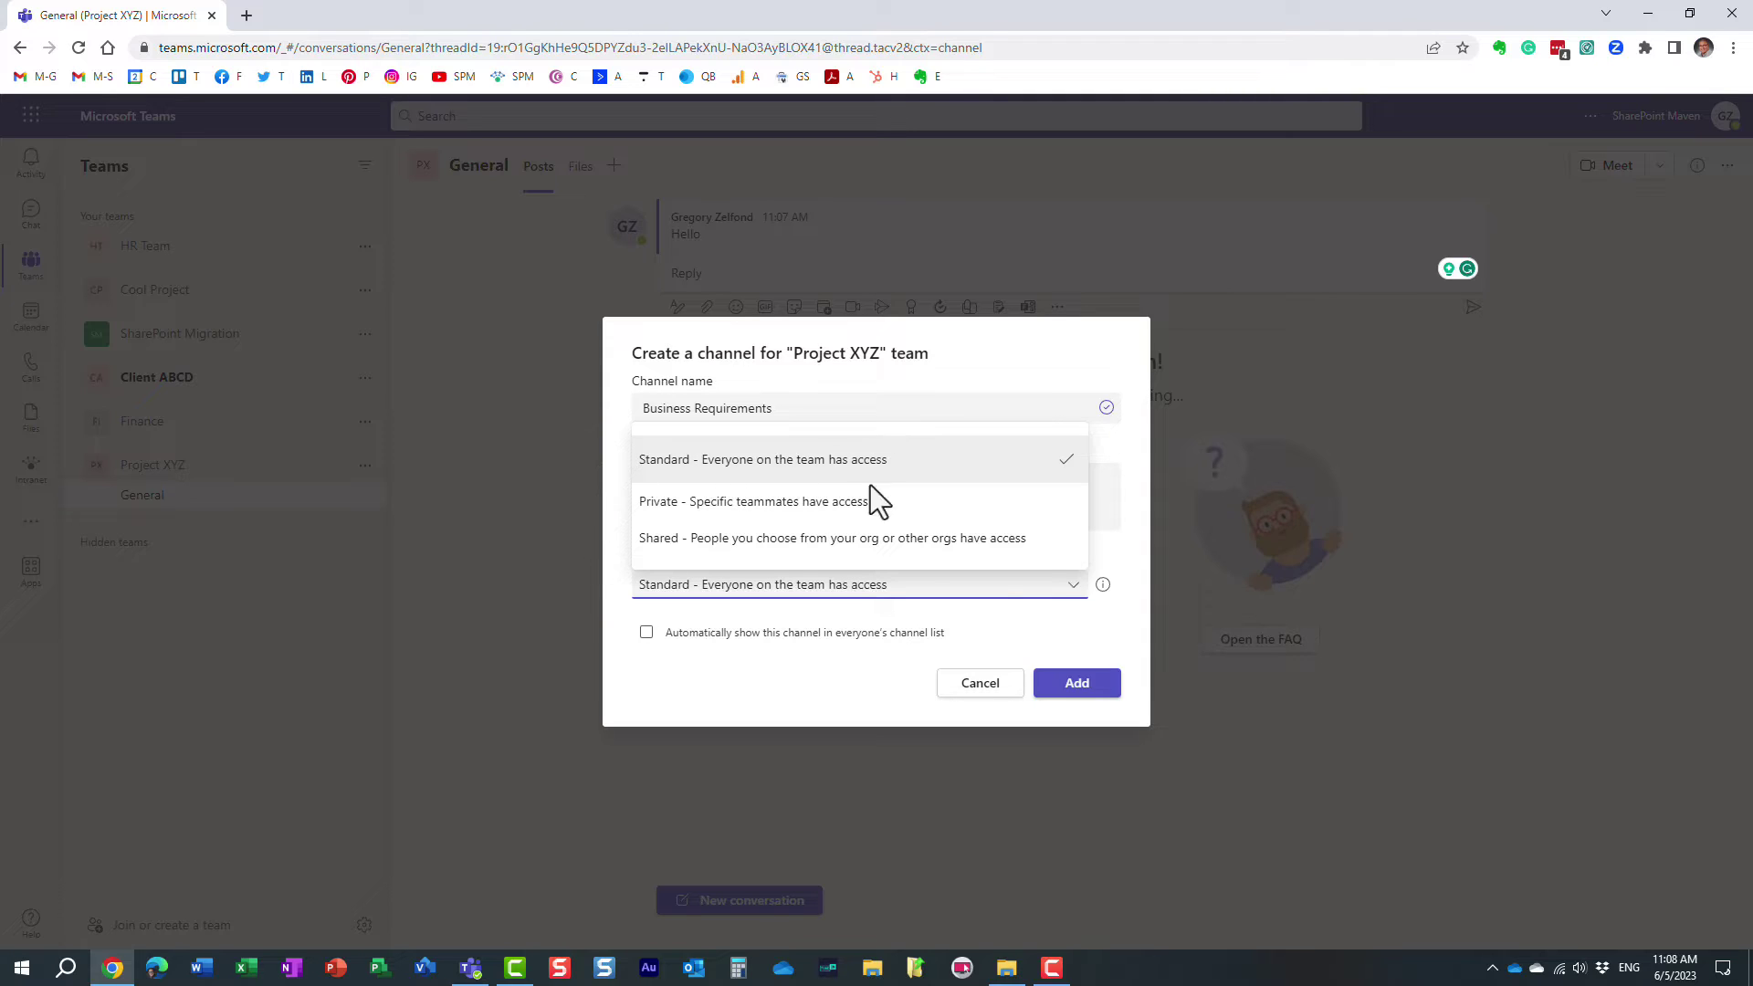
{"action": "left_click", "coordinate": [878, 461]}
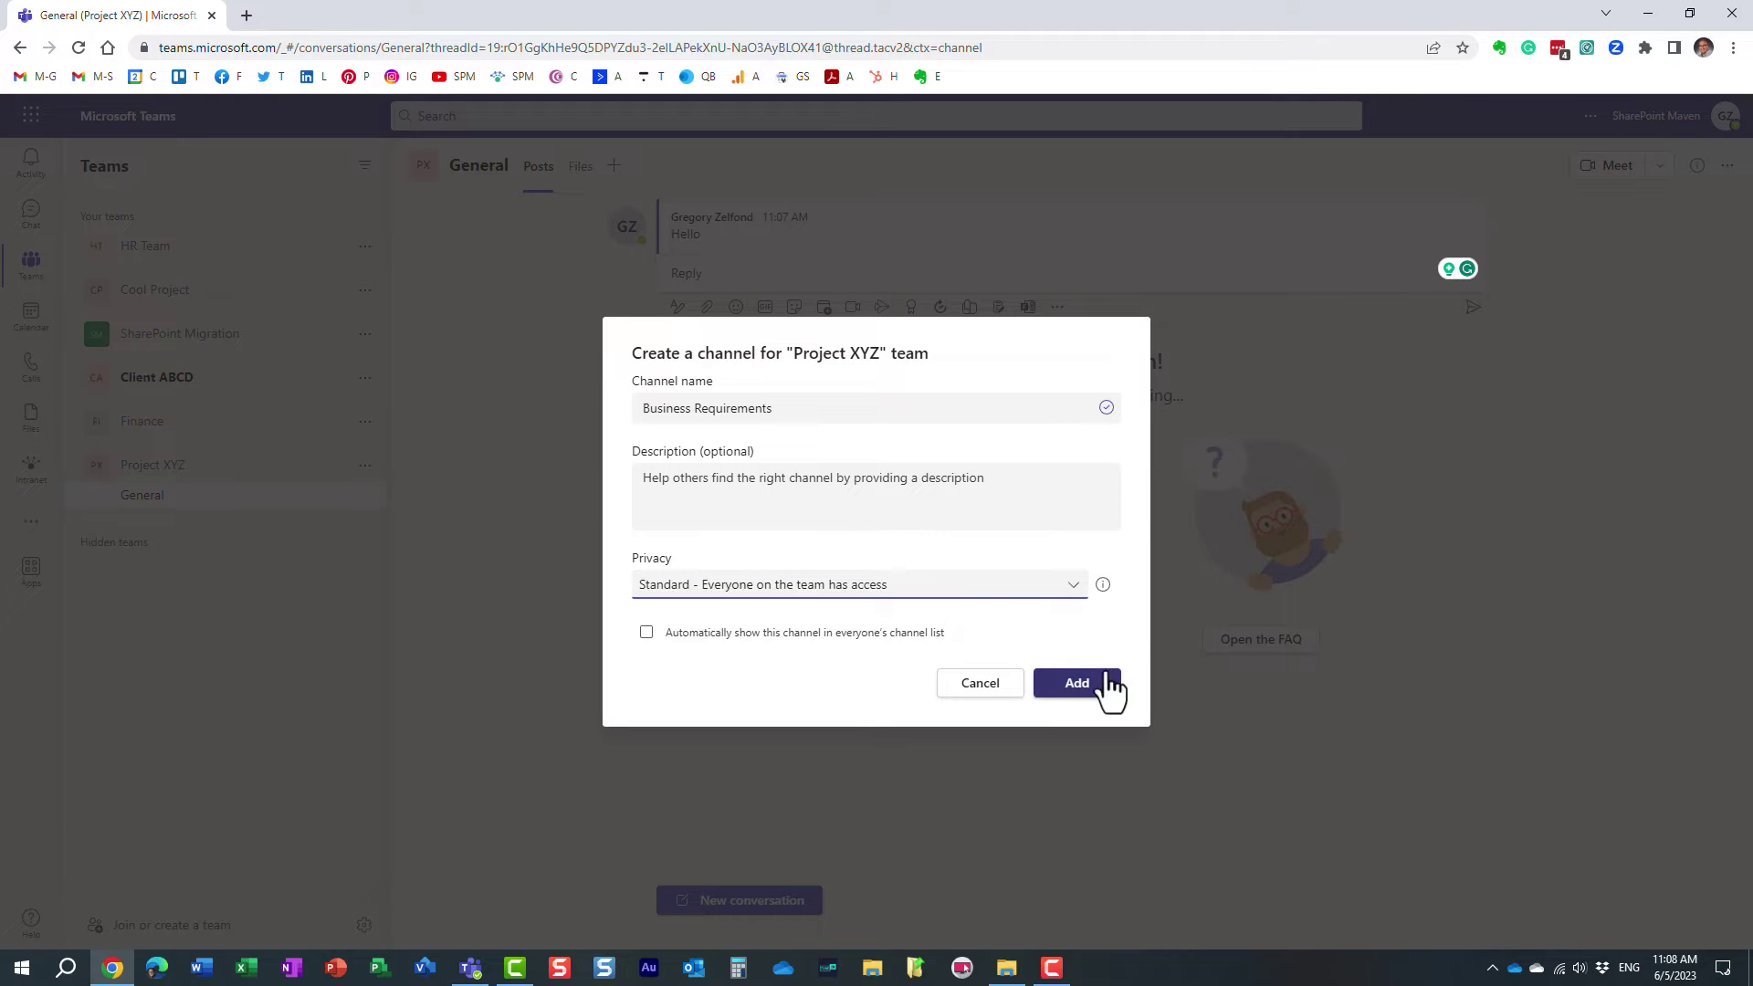
{"action": "left_click", "coordinate": [1081, 684]}
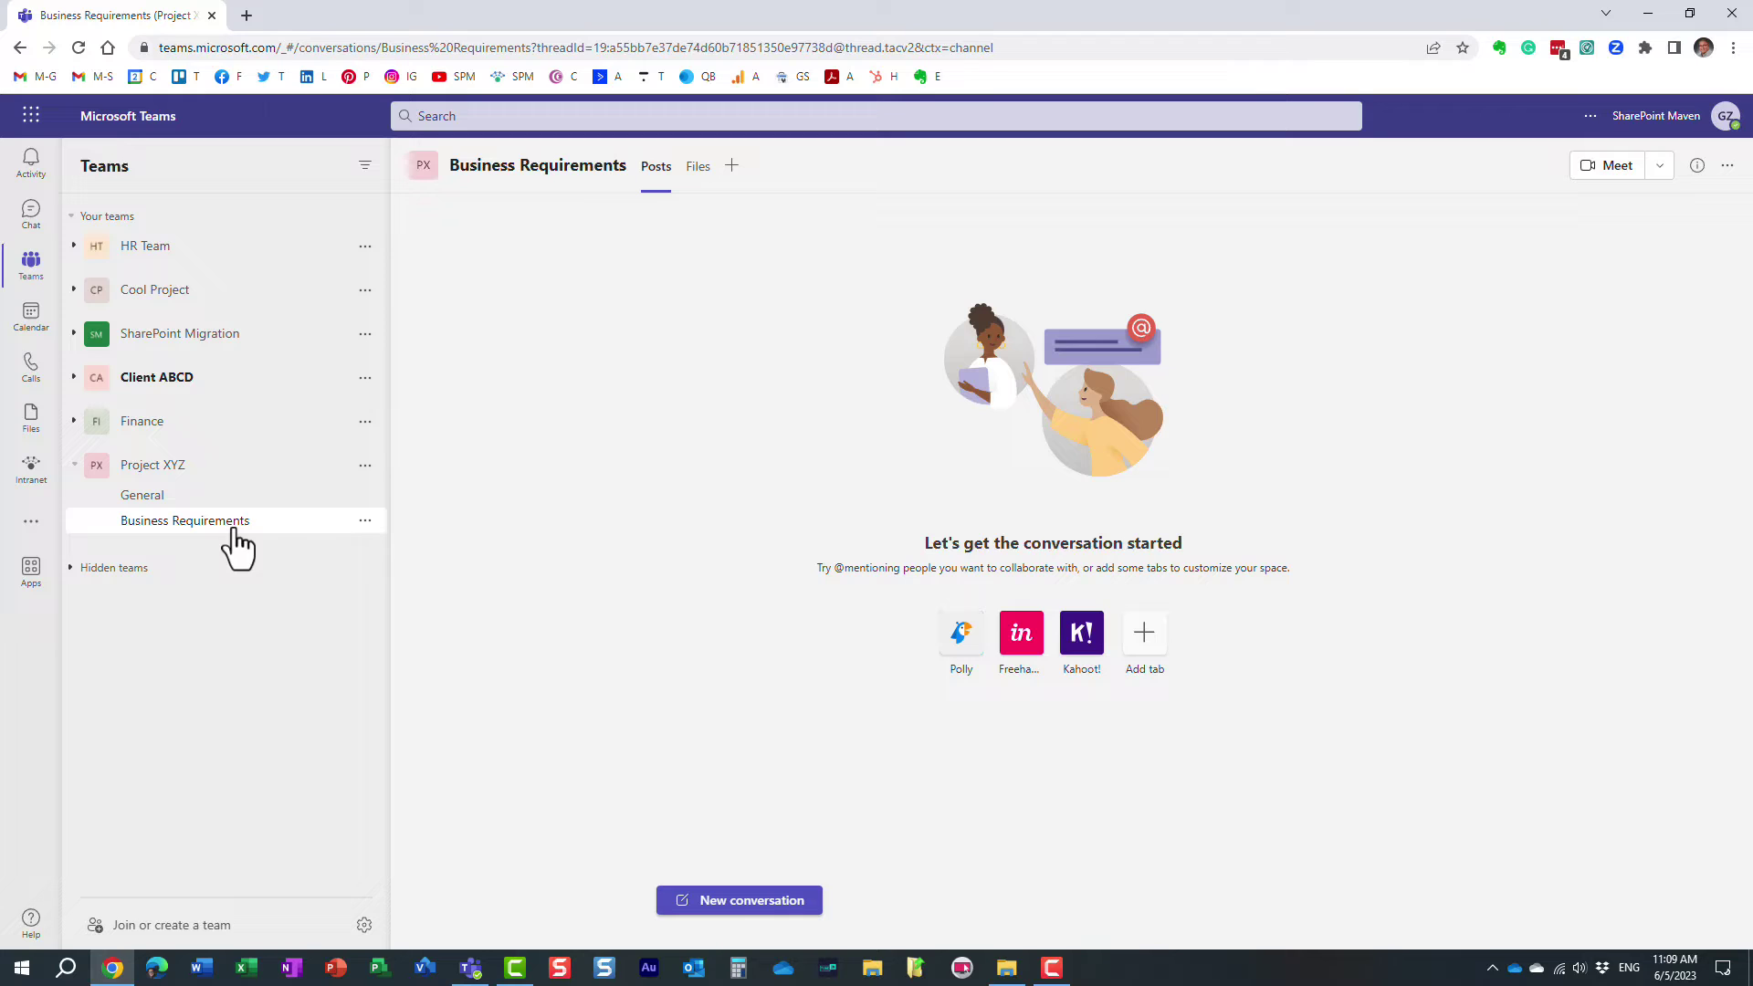
Post 'Hello' in Business Requirements, then bring up the channel's Files view.
{"action": "left_click", "coordinate": [763, 902]}
{"action": "type", "text": "Hello"}
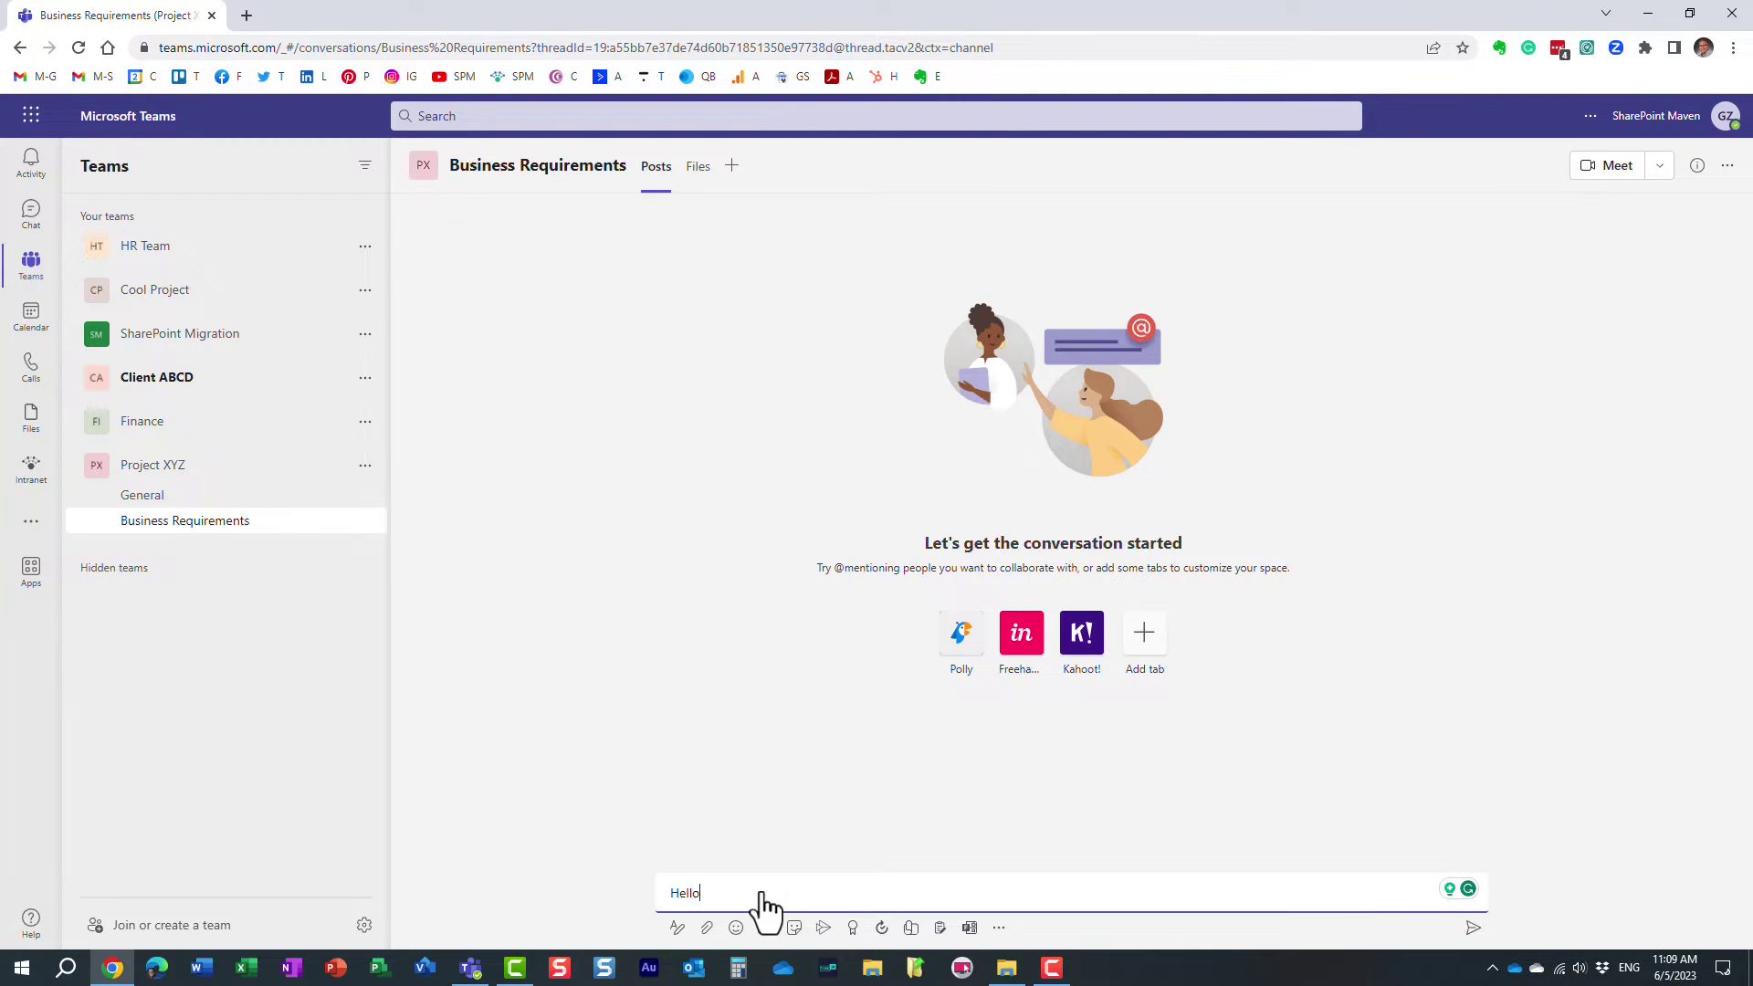
{"action": "key", "text": "Return"}
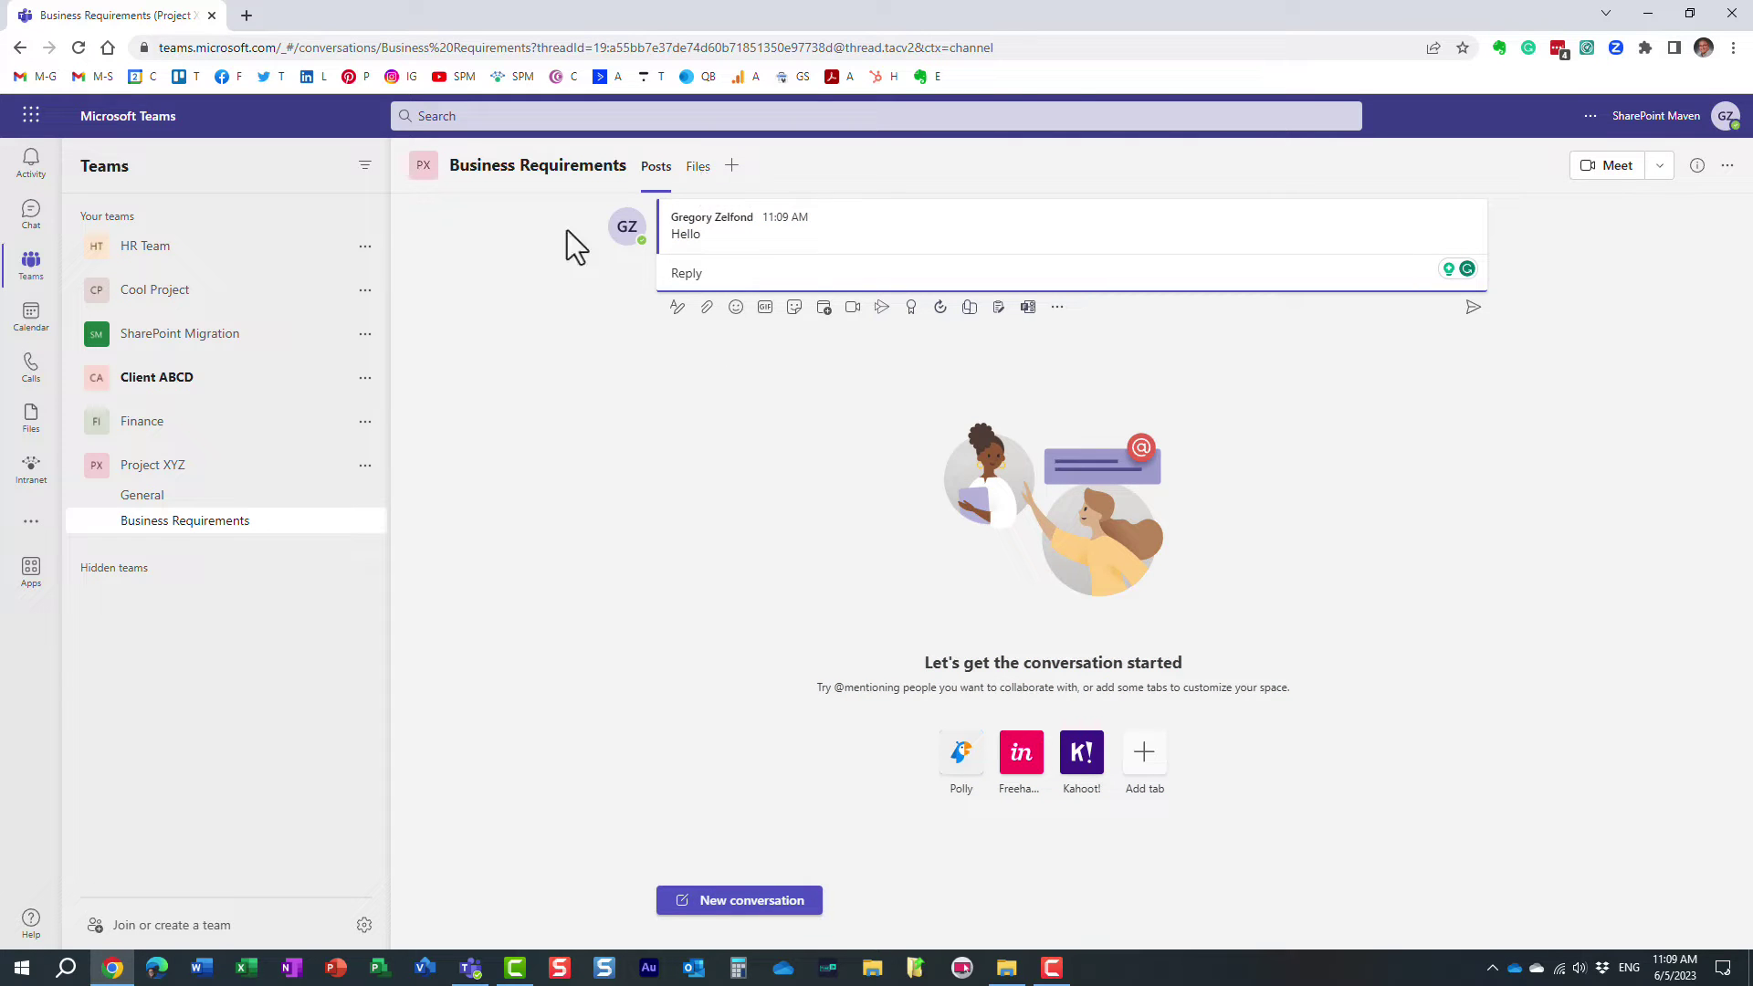
{"action": "left_click", "coordinate": [698, 174]}
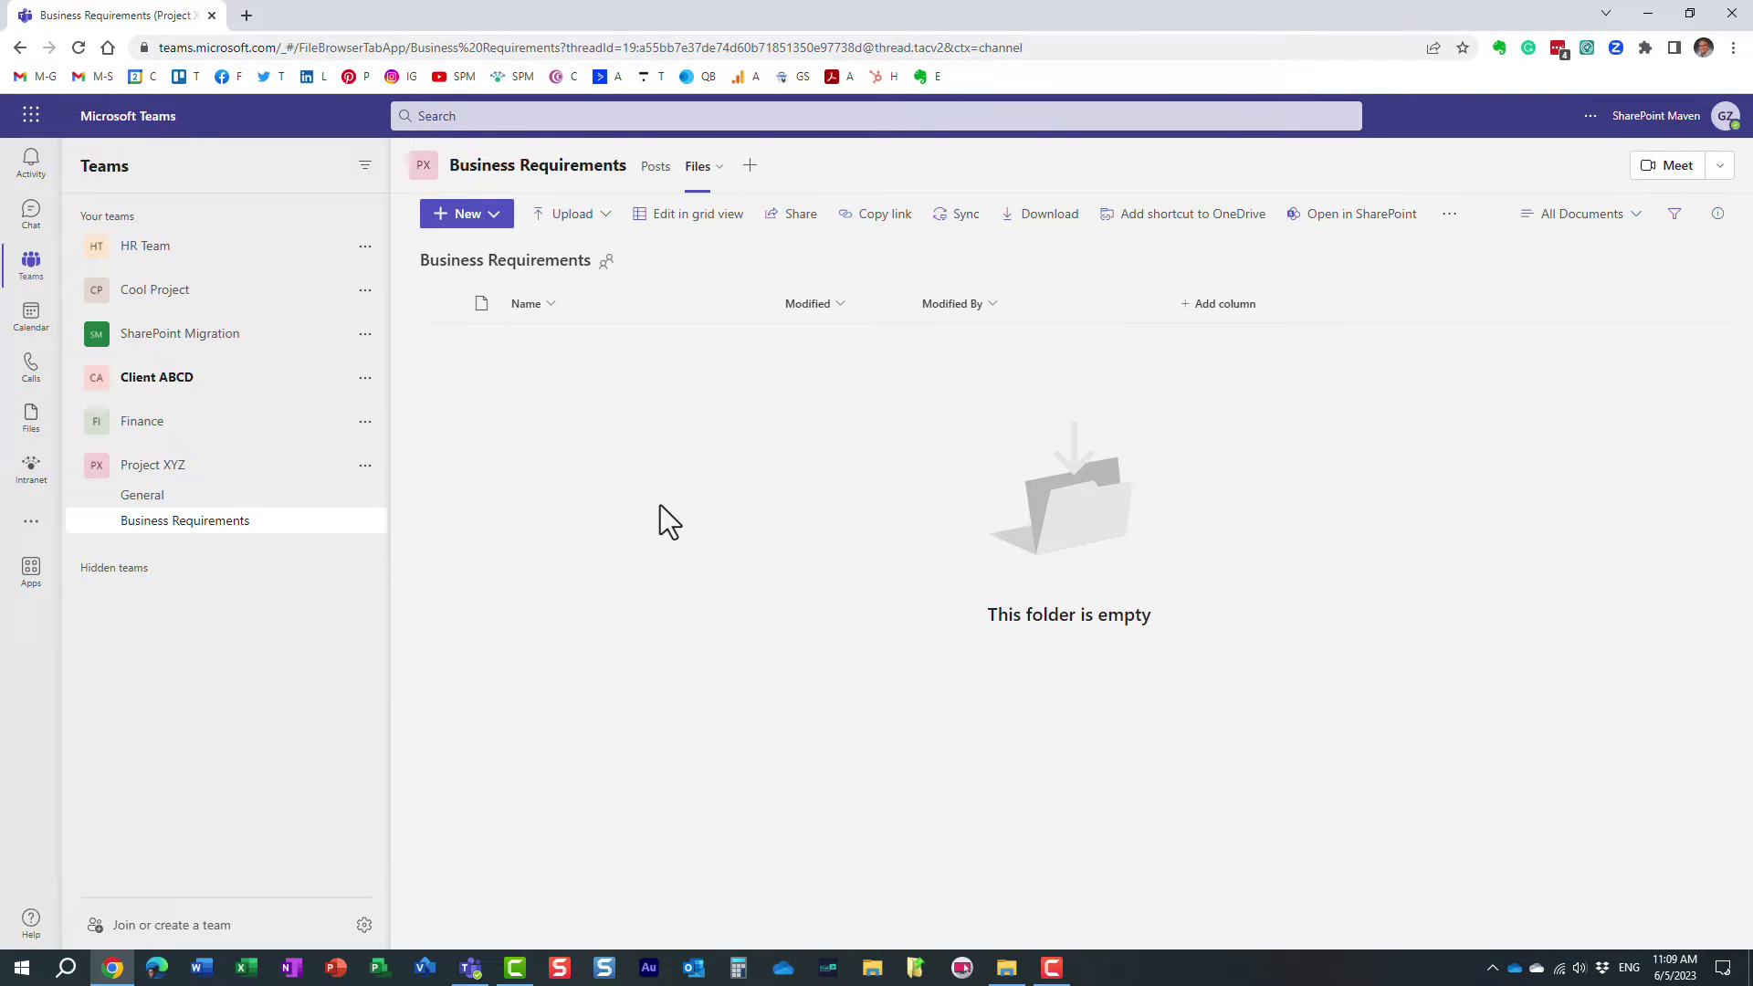
Drag Test Doc 1.docx through Test Doc 5.docx from Project Files into the channel's files.
{"action": "left_click", "coordinate": [1007, 968]}
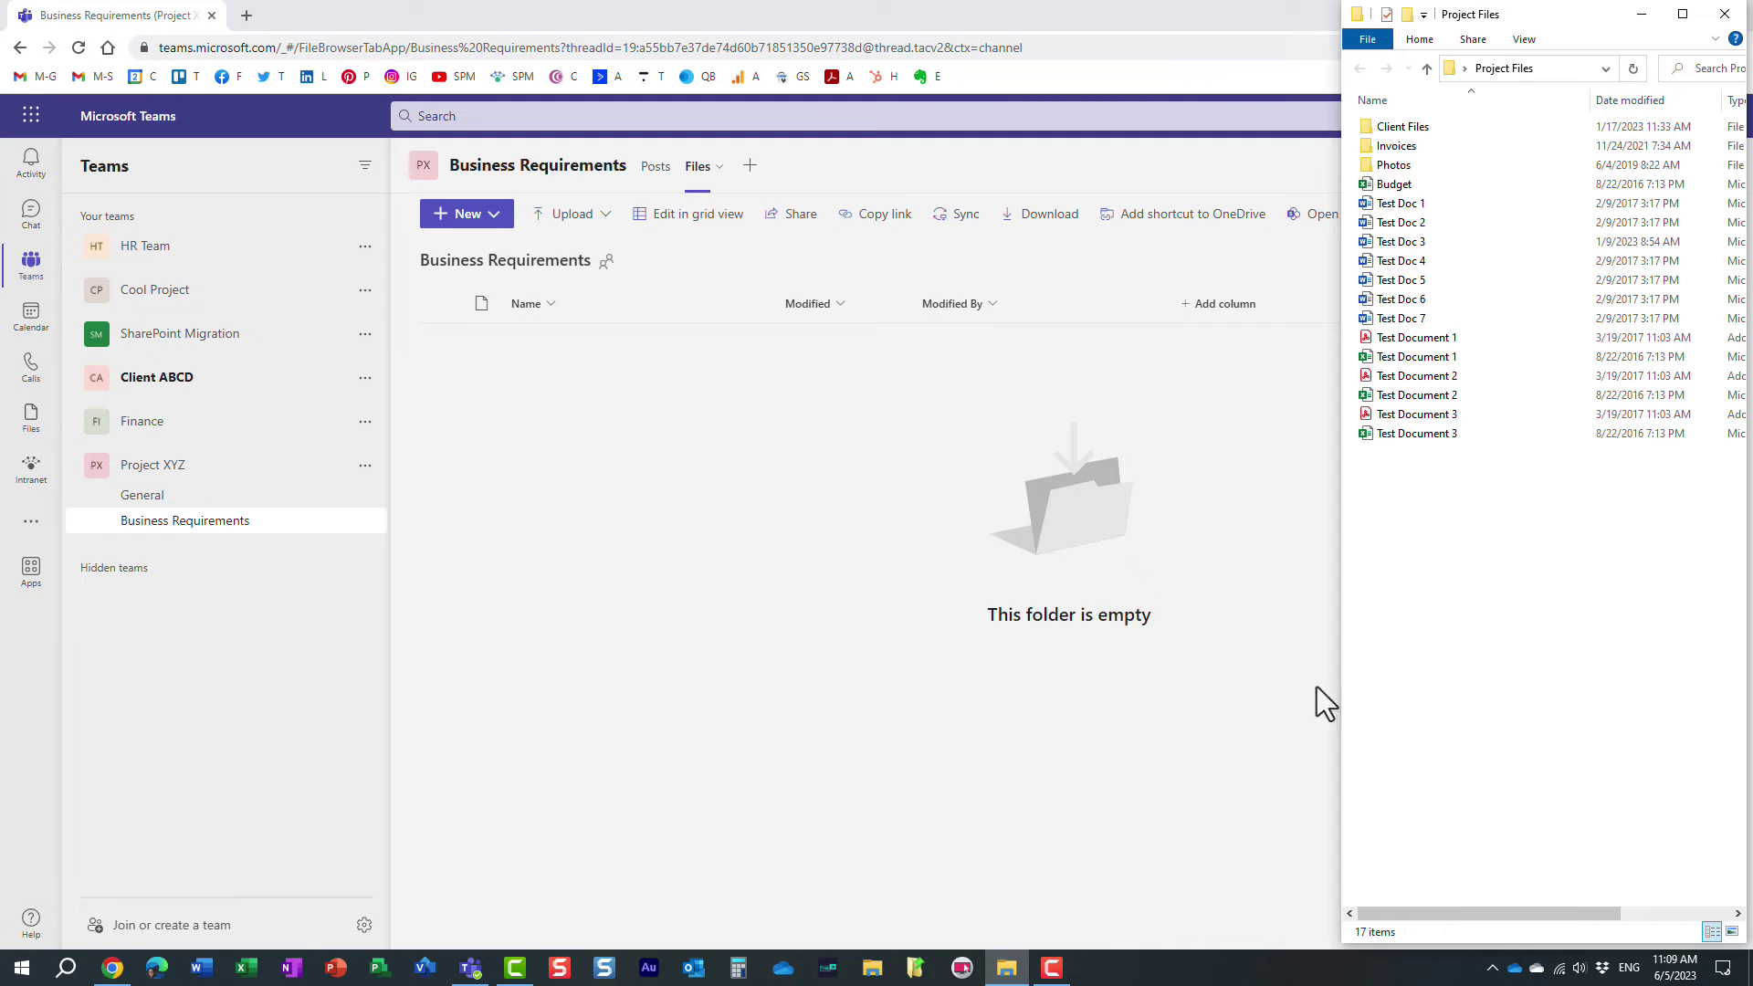
{"action": "left_click", "coordinate": [1421, 202]}
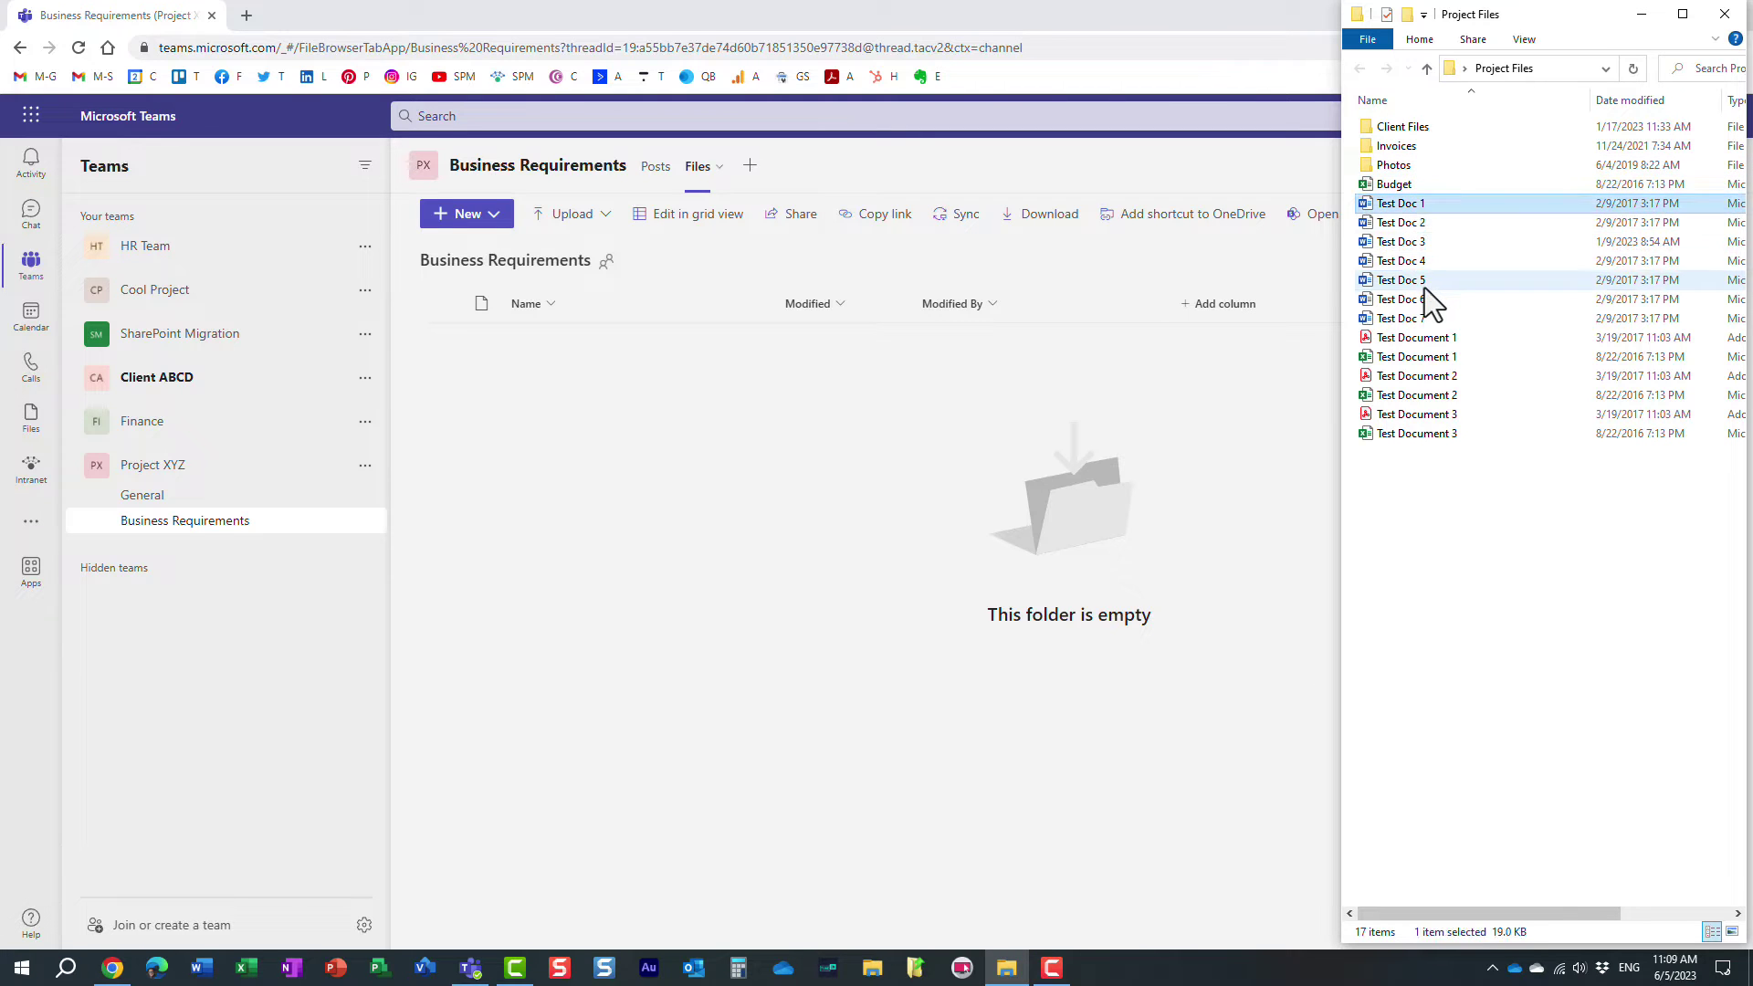
{"action": "left_click", "coordinate": [1406, 318], "text": "shift"}
{"action": "left_click_drag", "start_coordinate": [1525, 255], "coordinate": [678, 582]}
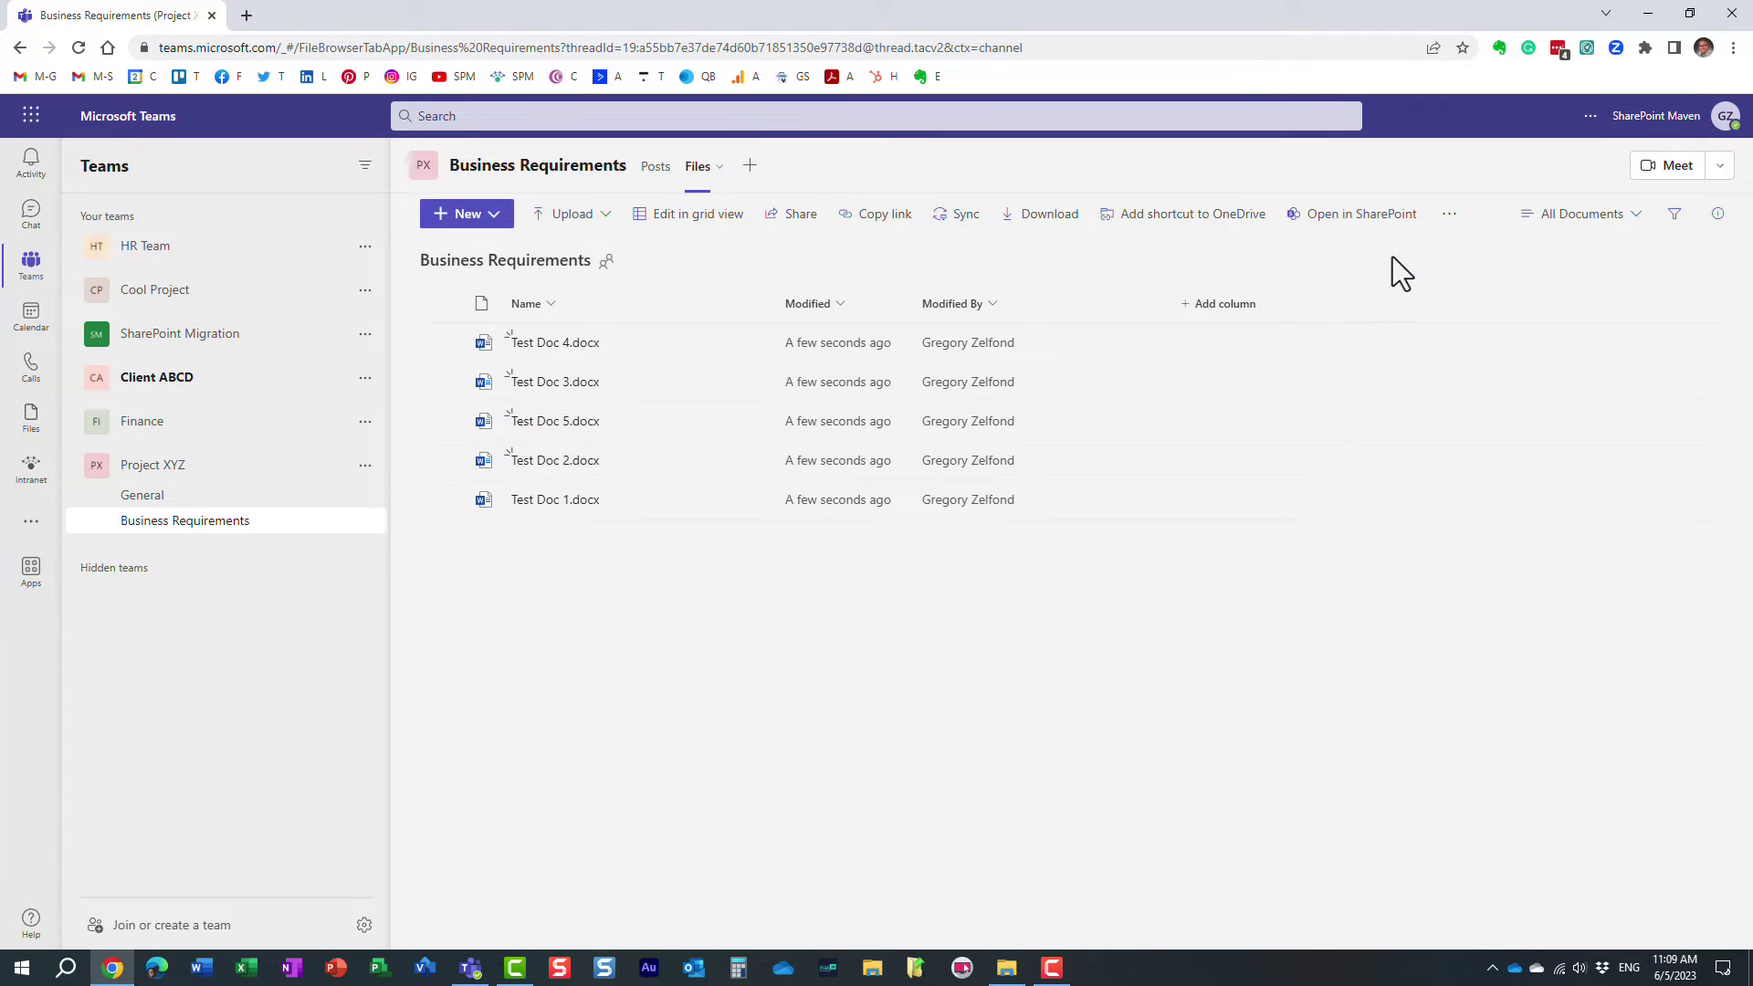
{"action": "left_click", "coordinate": [1449, 216]}
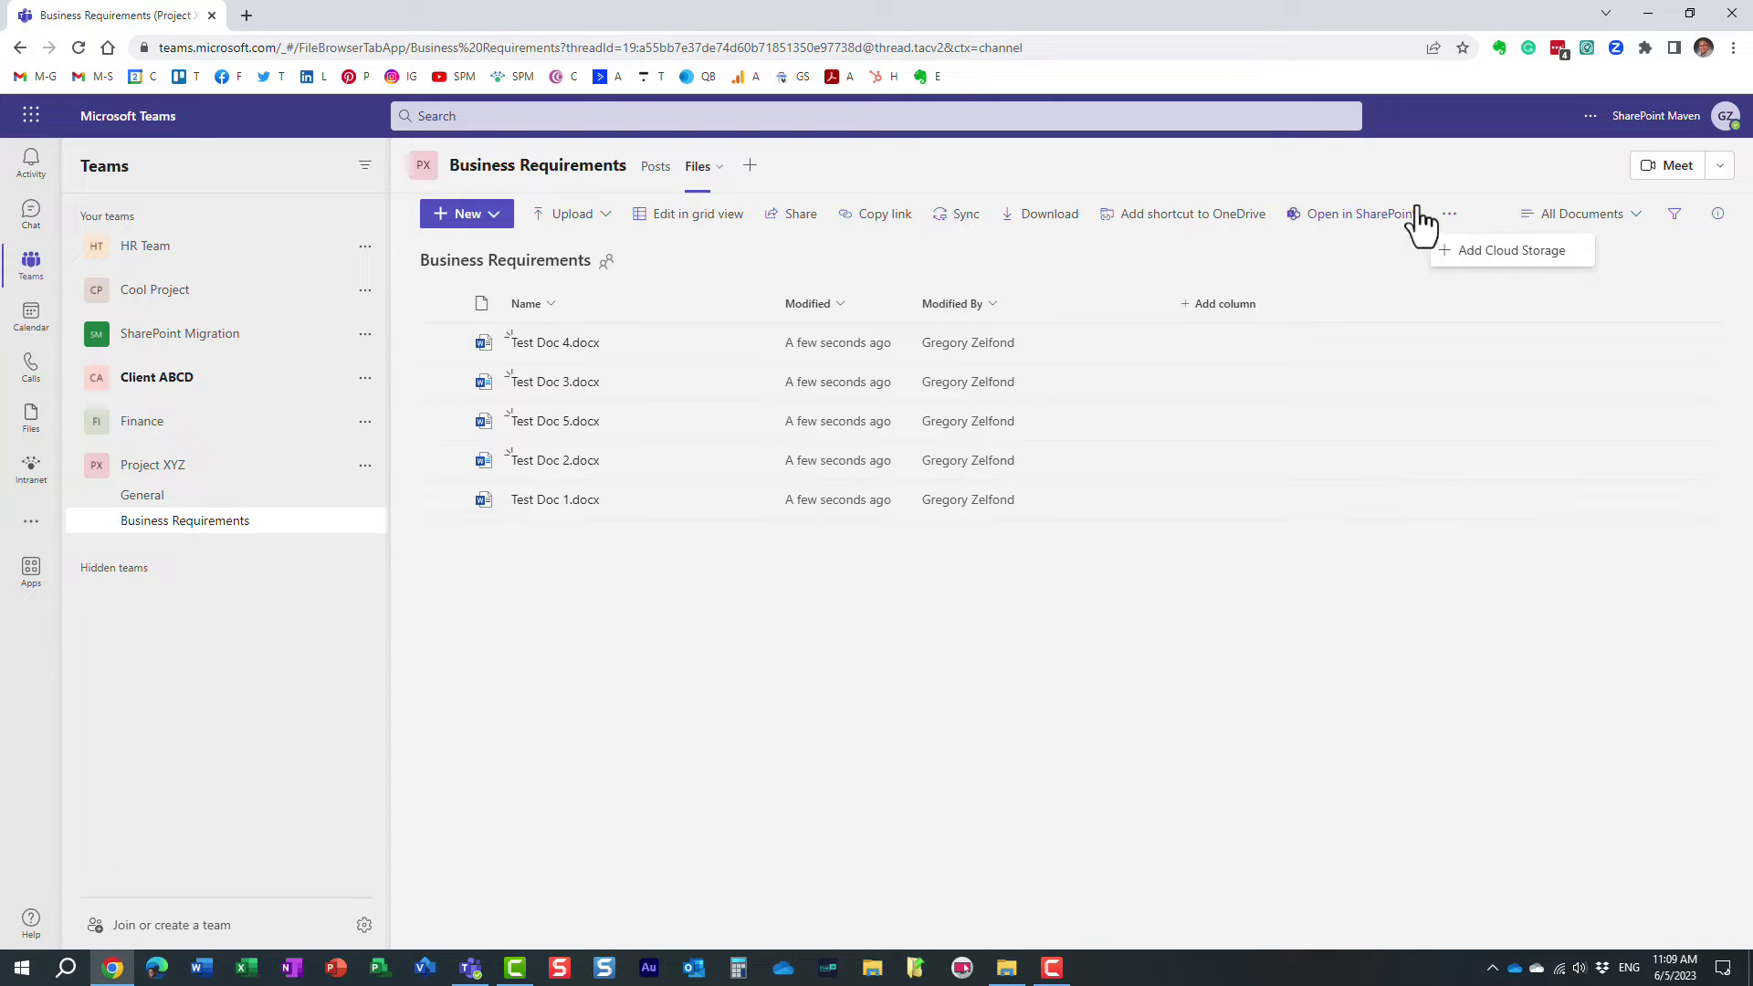
Open the Business Requirements files in SharePoint, dismissing the site design prompt, and compare with Teams.
{"action": "left_click", "coordinate": [1314, 222]}
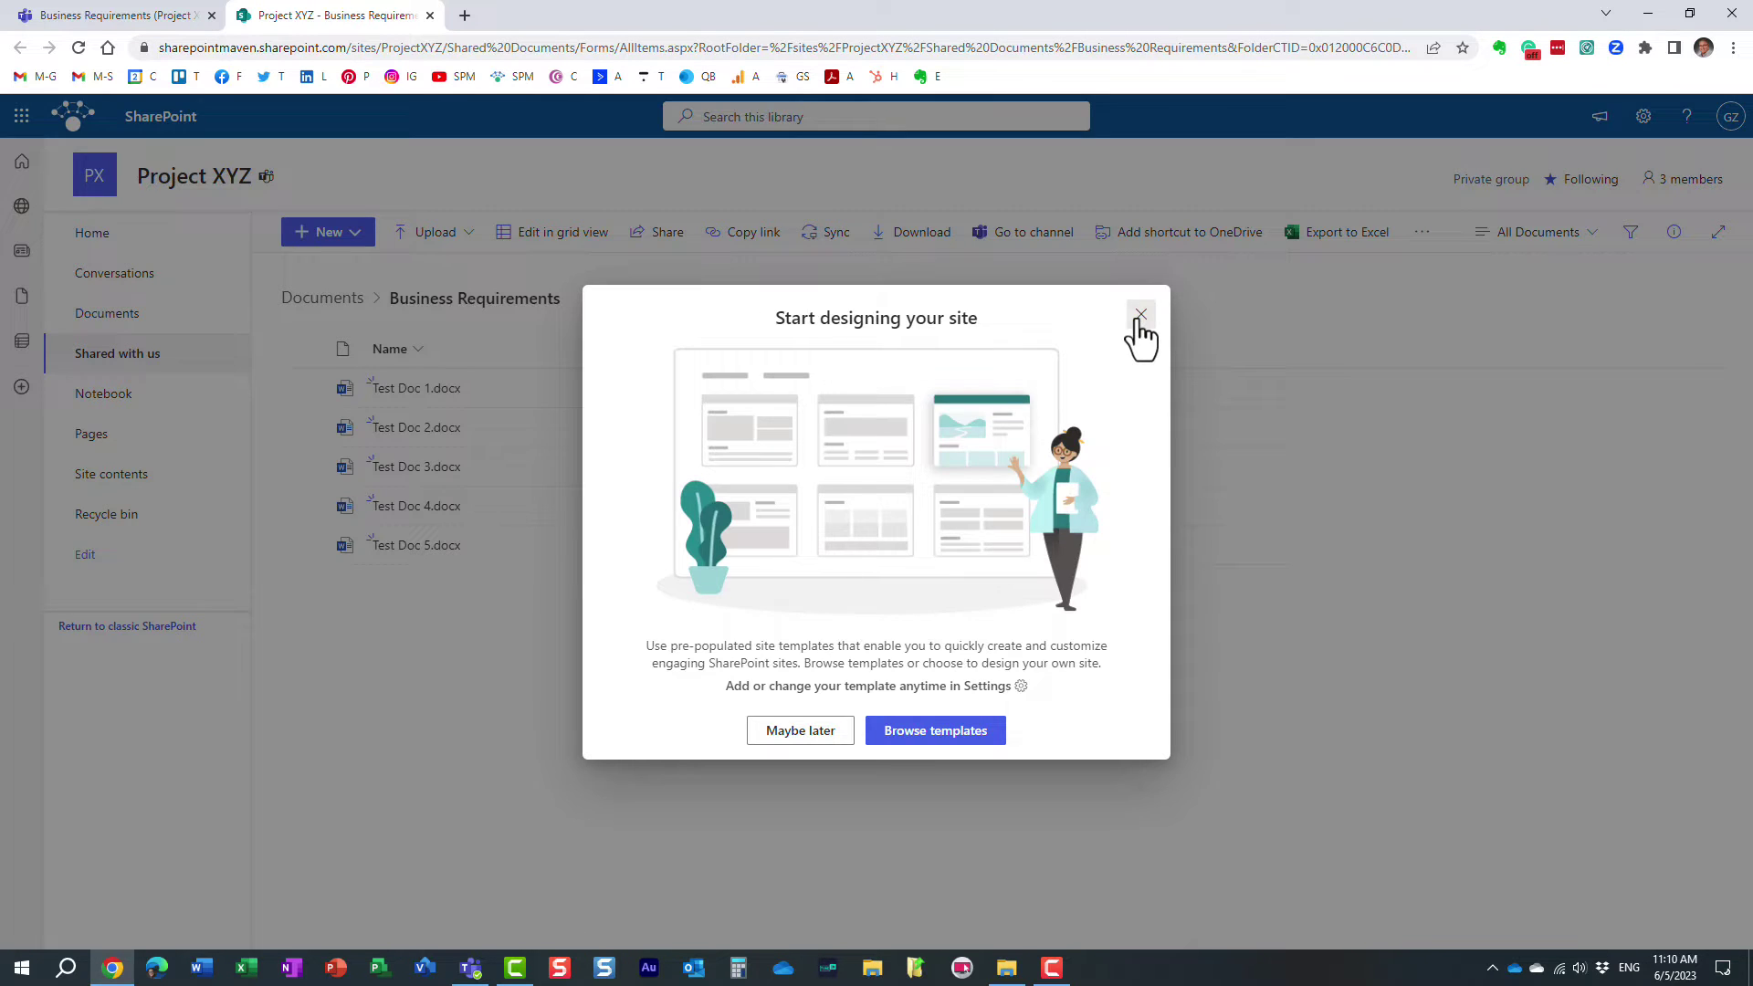
{"action": "left_click", "coordinate": [1140, 315]}
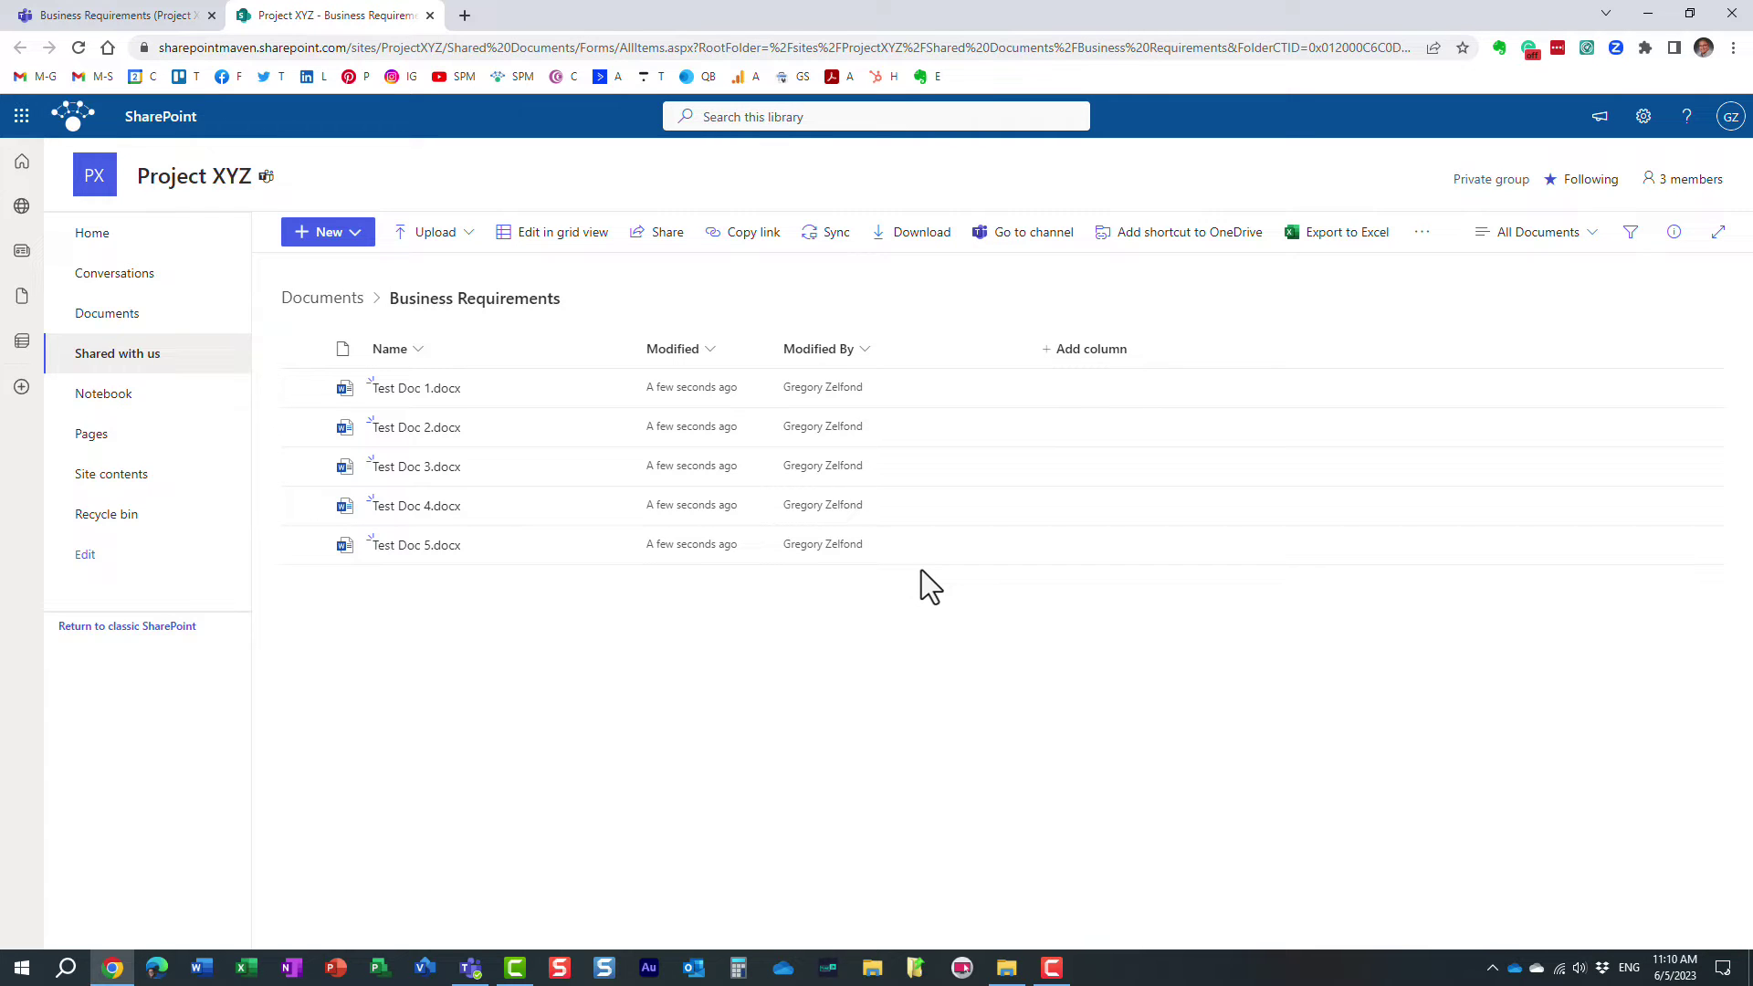
{"action": "left_click", "coordinate": [158, 13]}
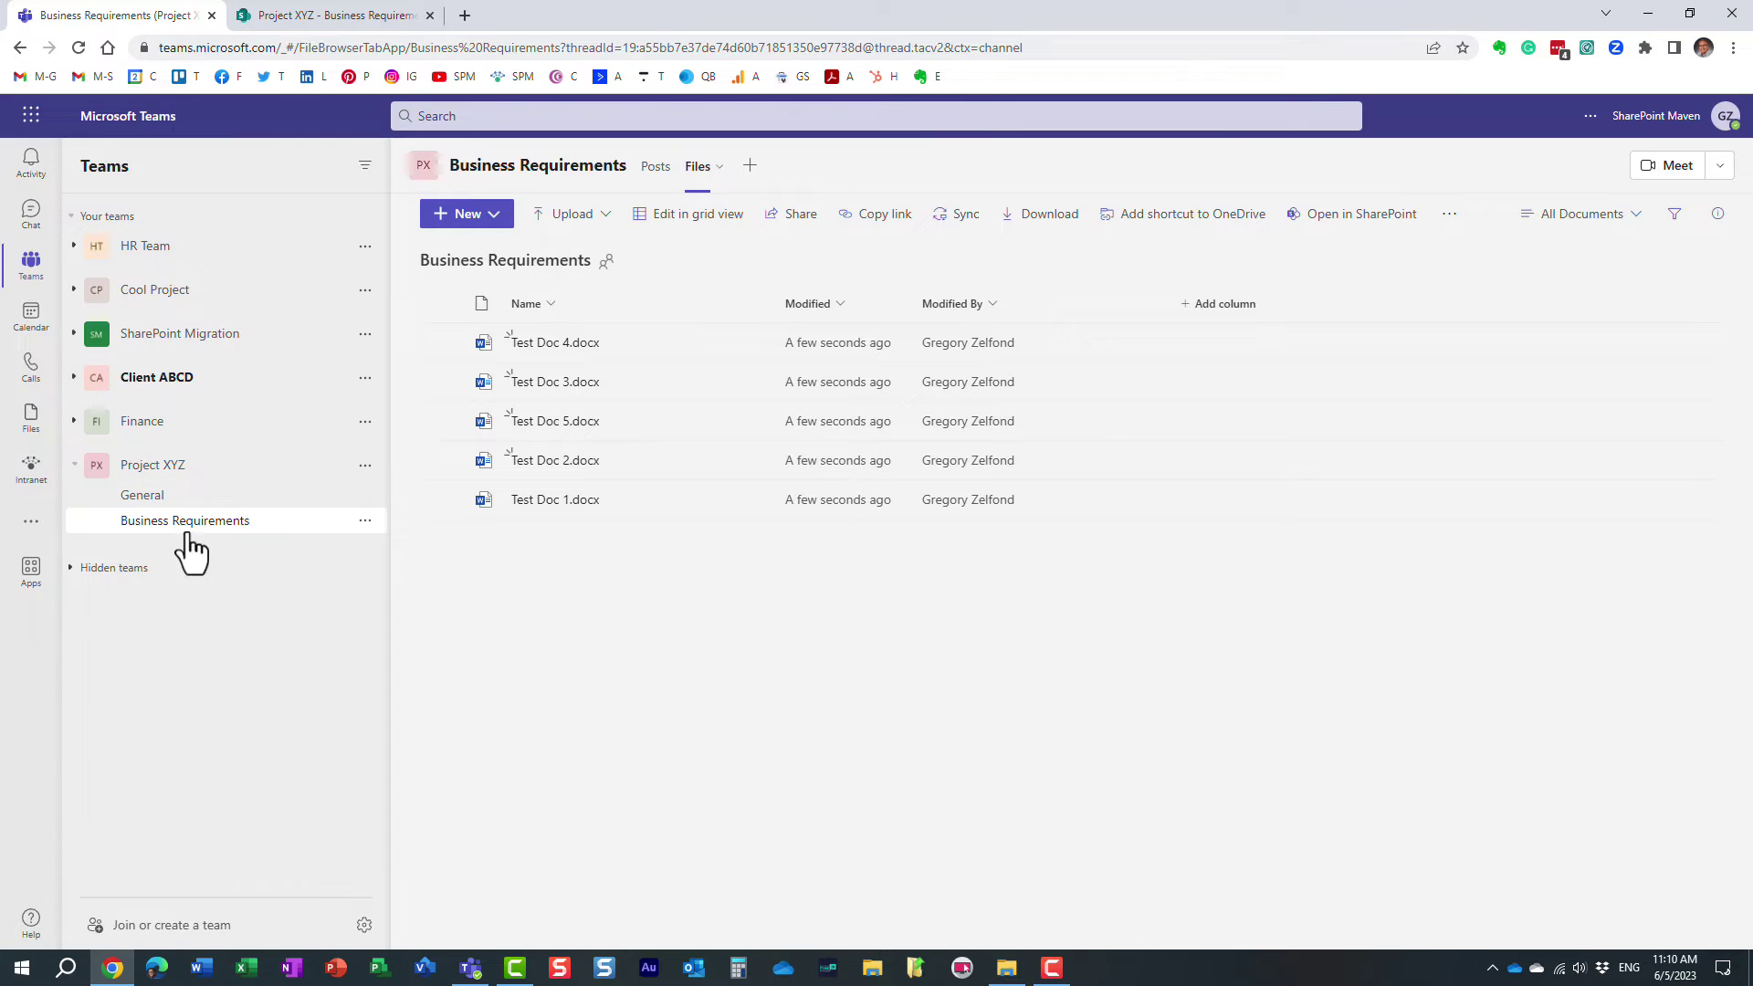
{"action": "left_click", "coordinate": [345, 13]}
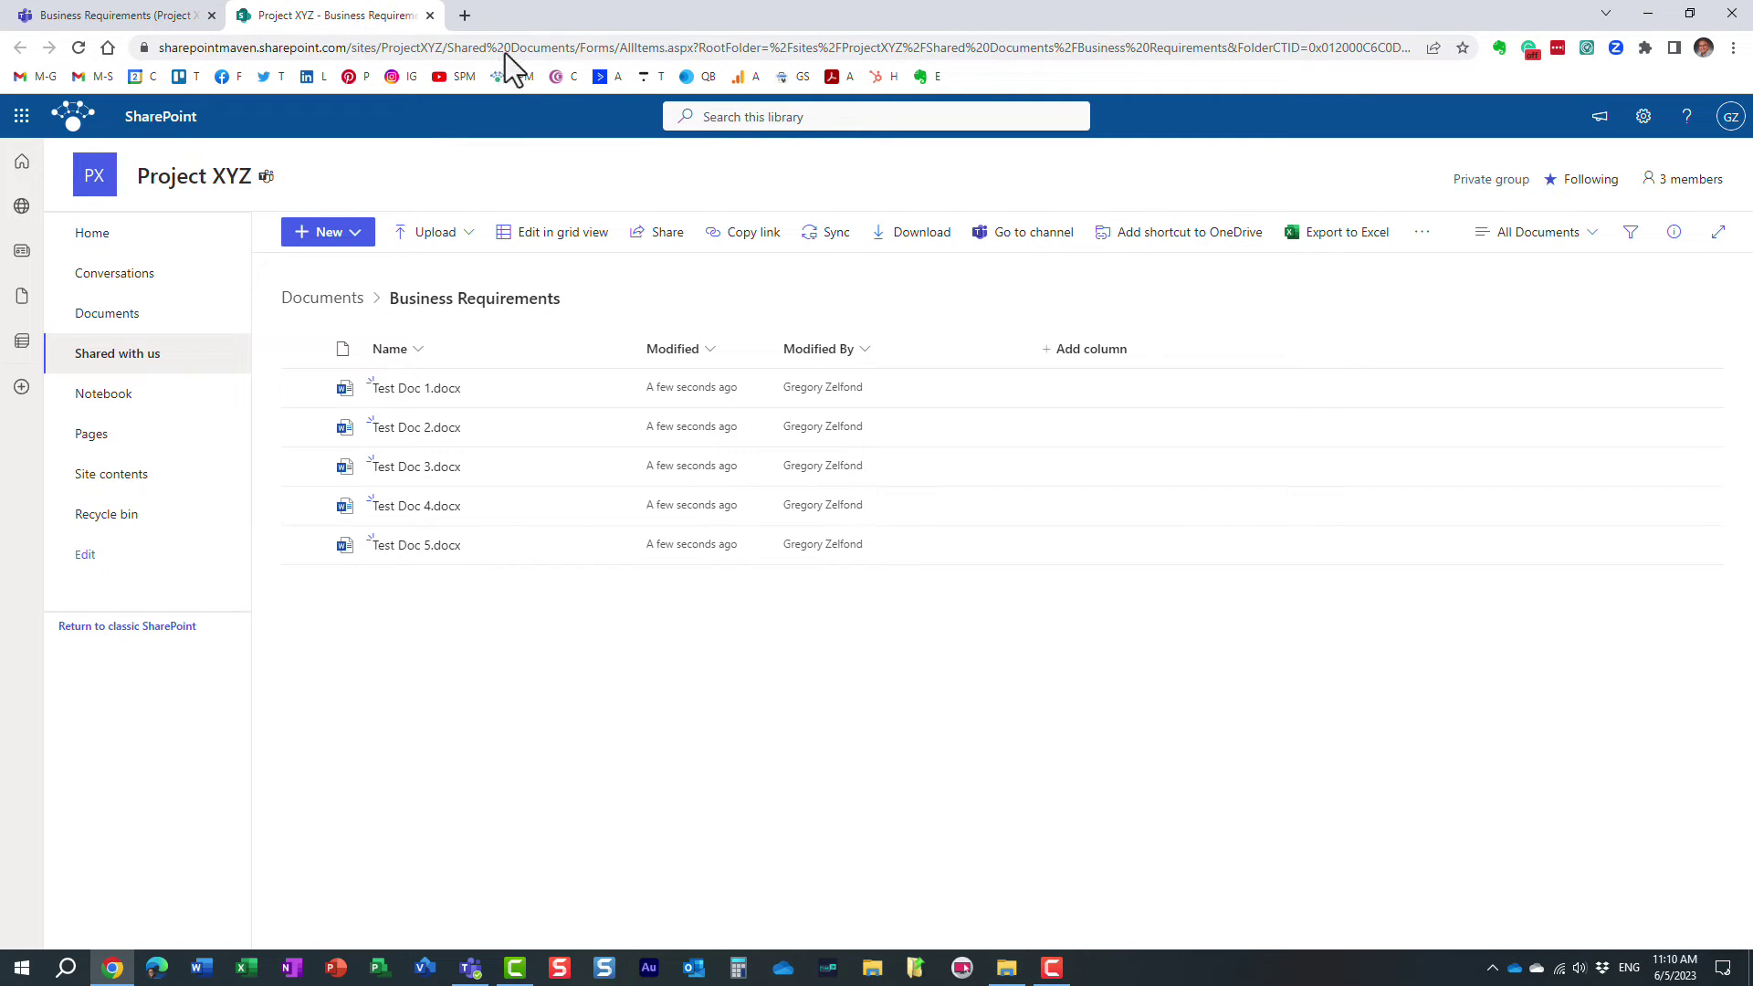